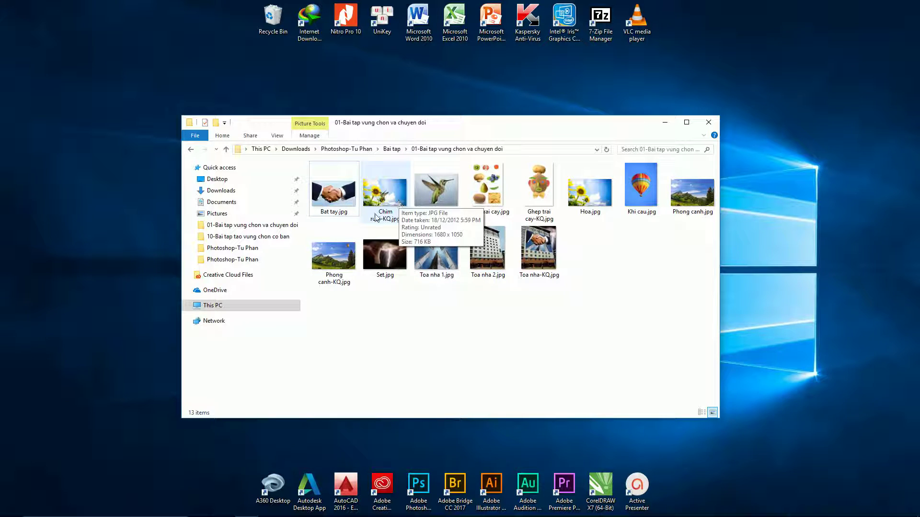
Preview the sample images Chim.jpg, Hoa.jpg and the finished composite Chim ruoi-KQ.jpg.
left_click(505, 202)
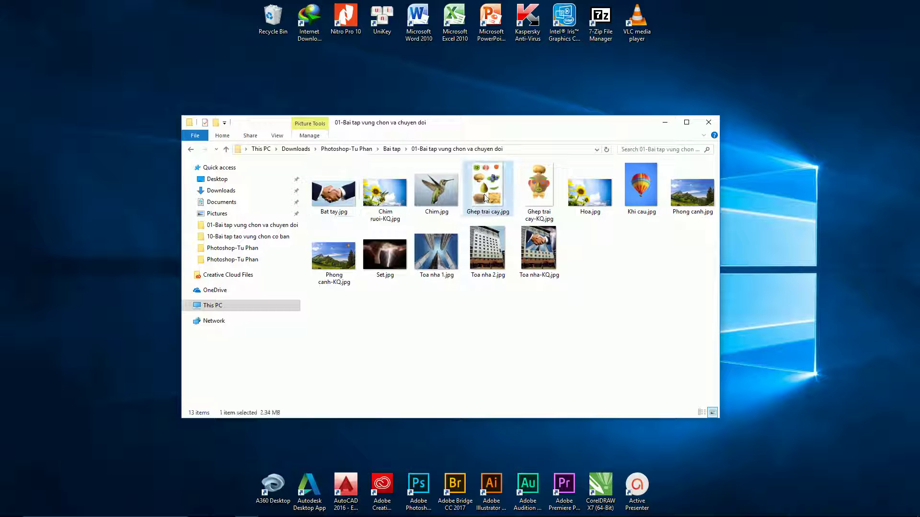
key("Right")
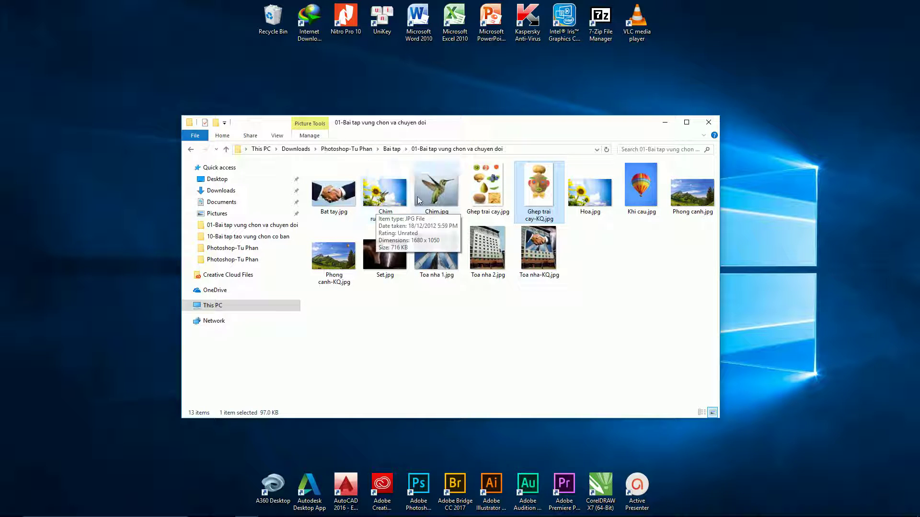
double_click(444, 196)
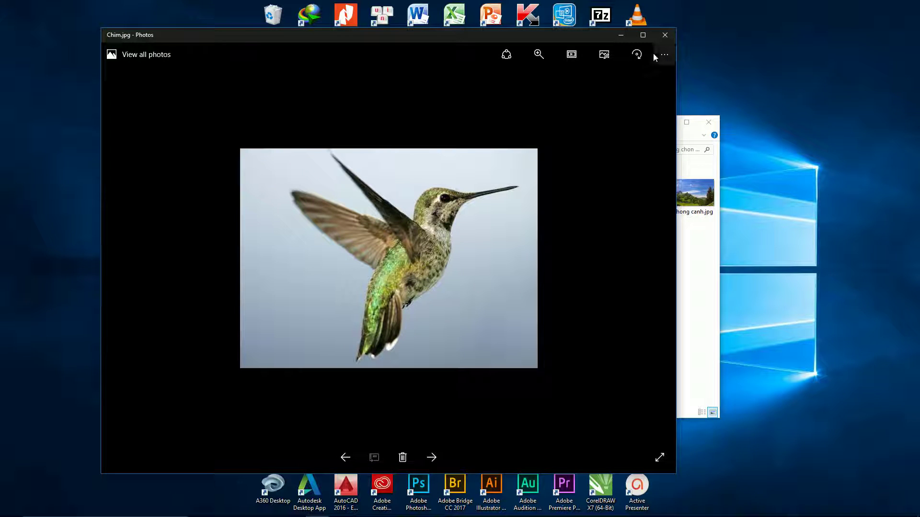
left_click(666, 36)
double_click(587, 194)
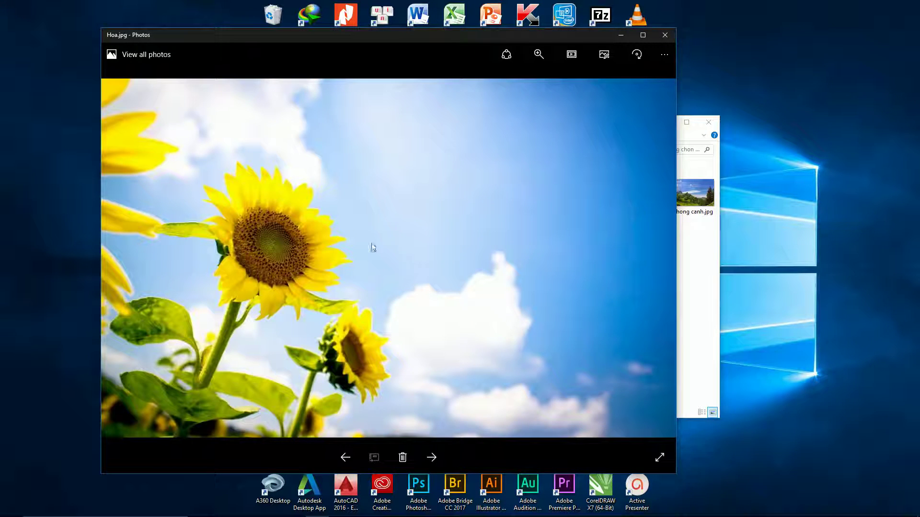
left_click(663, 38)
double_click(383, 206)
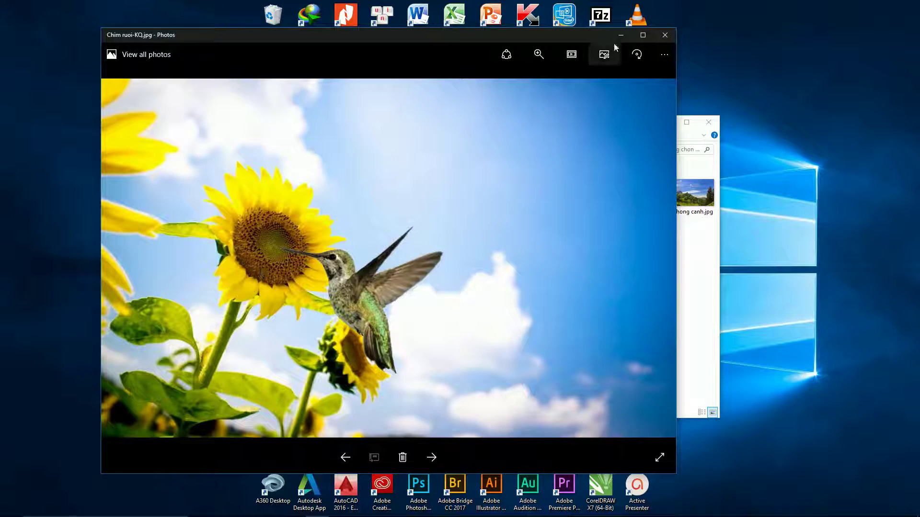
left_click(664, 34)
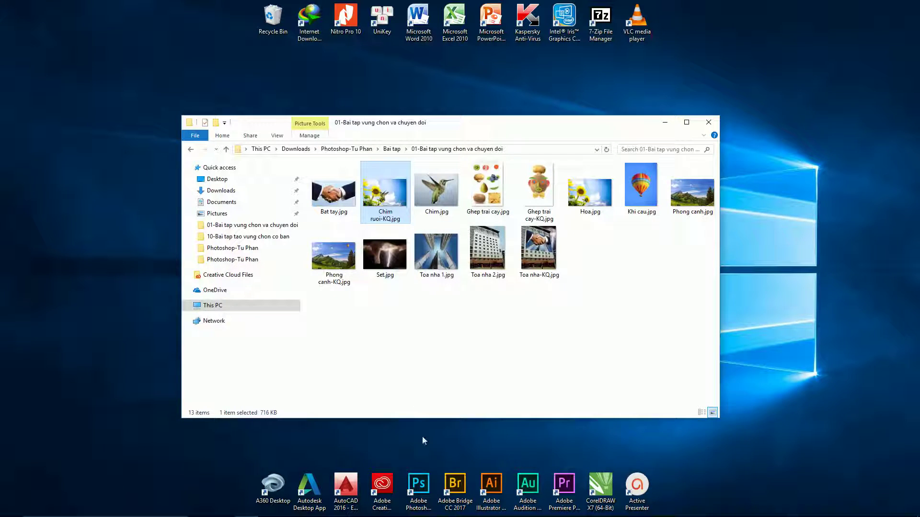
Launch Photoshop and open Chim.jpg and Hoa.jpg together as documents.
double_click(418, 486)
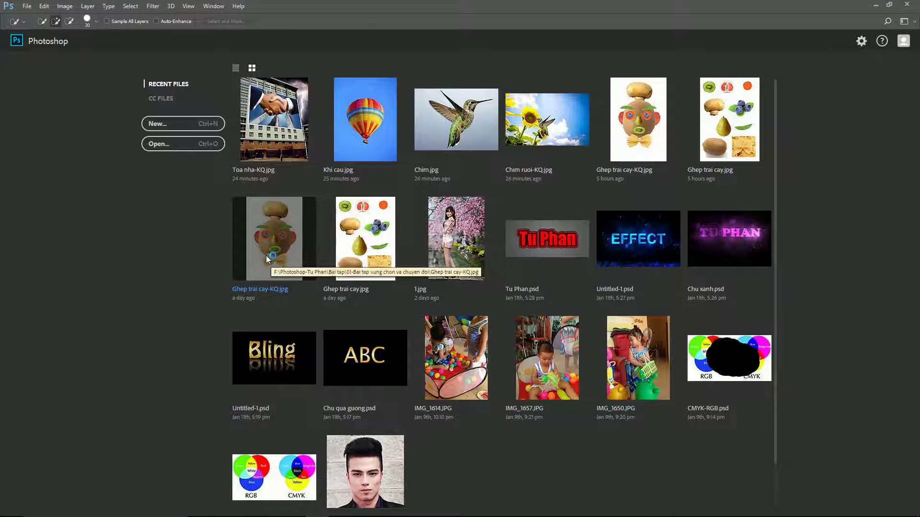
left_click(186, 149)
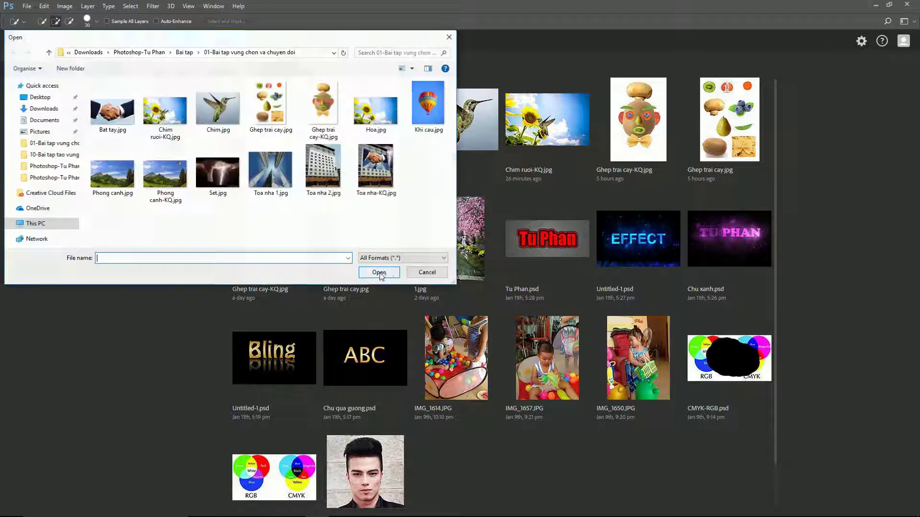
left_click_drag(236, 41, 345, 66)
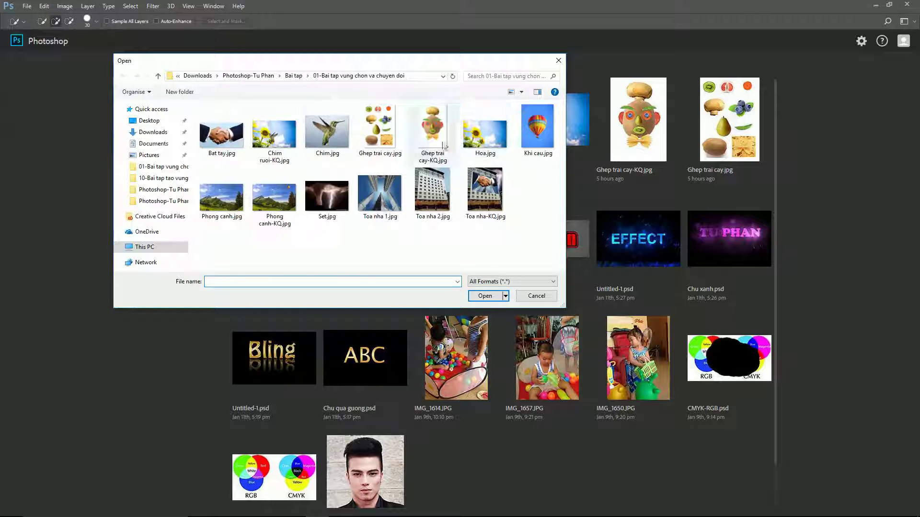
left_click(327, 139)
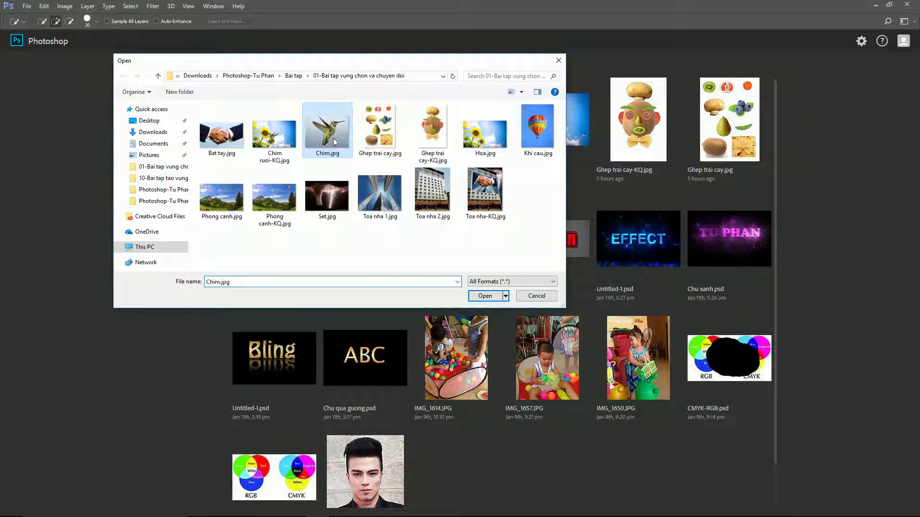
left_click(484, 144, "ctrl")
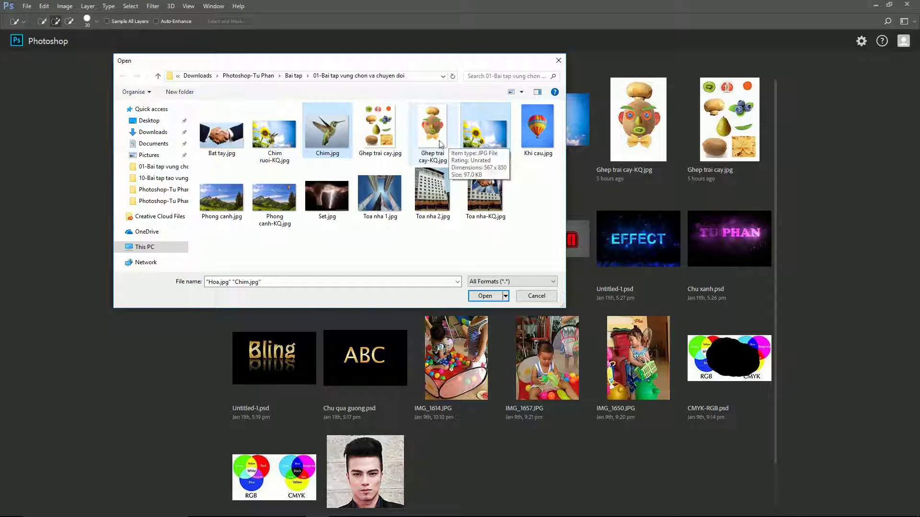
left_click(483, 296)
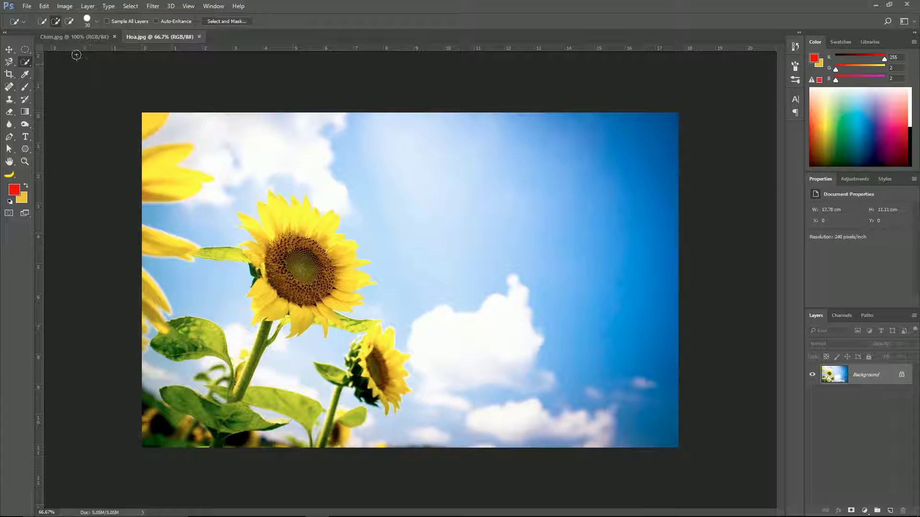
Bring Chim.jpg to the front, zoom in on the bird, and pick the Quick Selection tool.
left_click(86, 38)
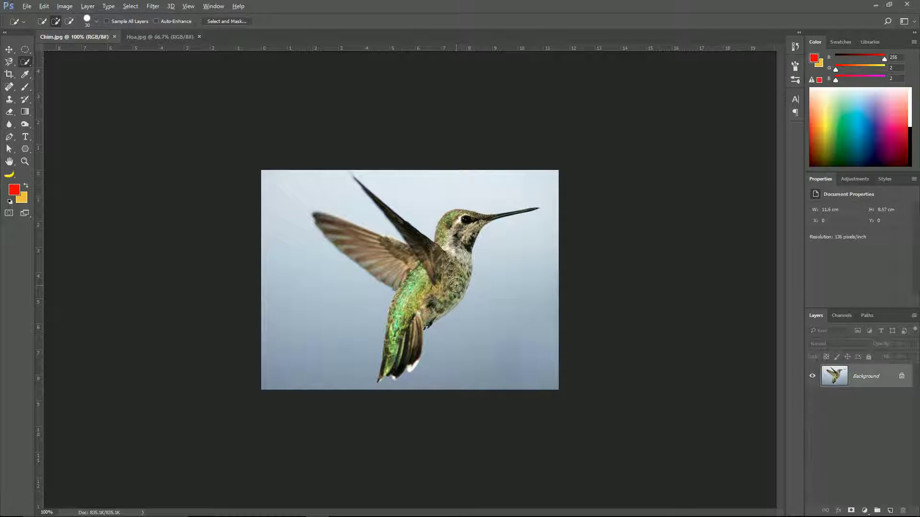
scroll(456, 286, "up", 1)
scroll(457, 286, "up", 1)
scroll(463, 286, "up", 1)
scroll(466, 286, "up", 1)
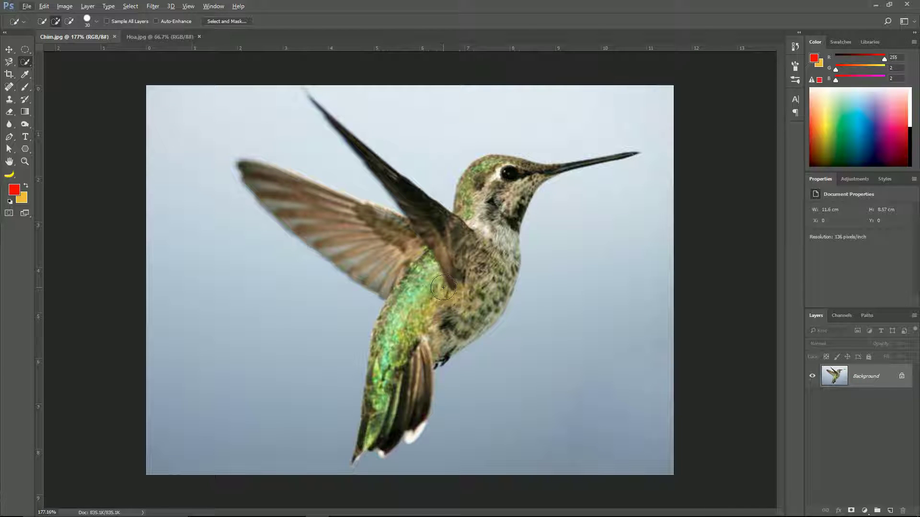
left_click_drag(422, 317, 461, 314)
right_click(29, 66)
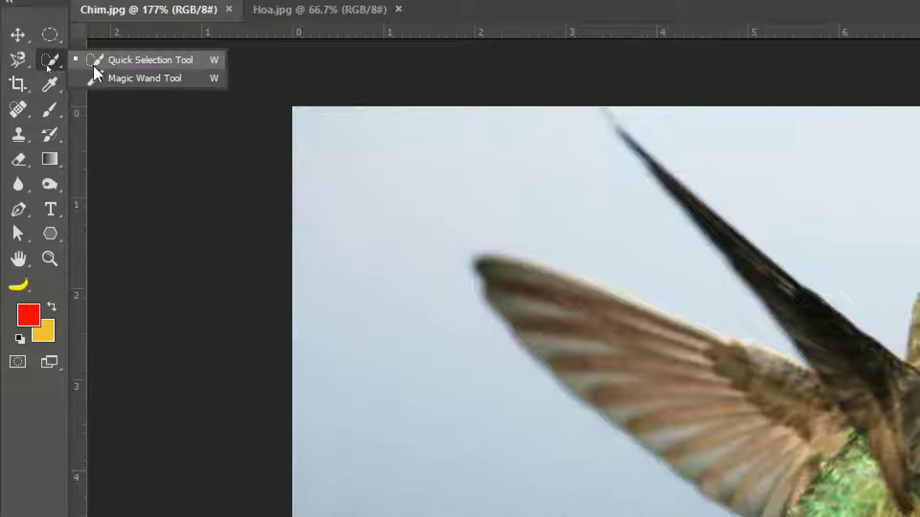
left_click(138, 72)
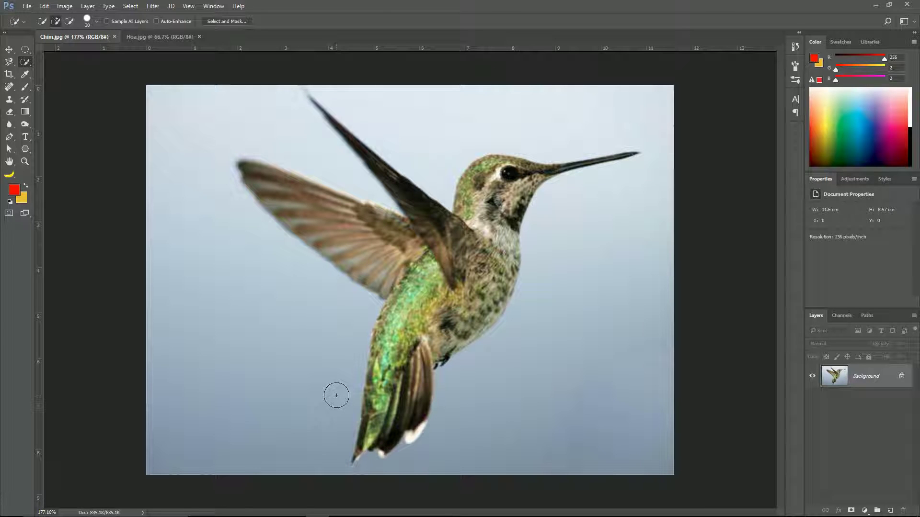
Resize the Quick Selection brush and paint over the tail, wing, body and head.
key("bracketleft")
key("bracketright")
left_click_drag(371, 436, 391, 426)
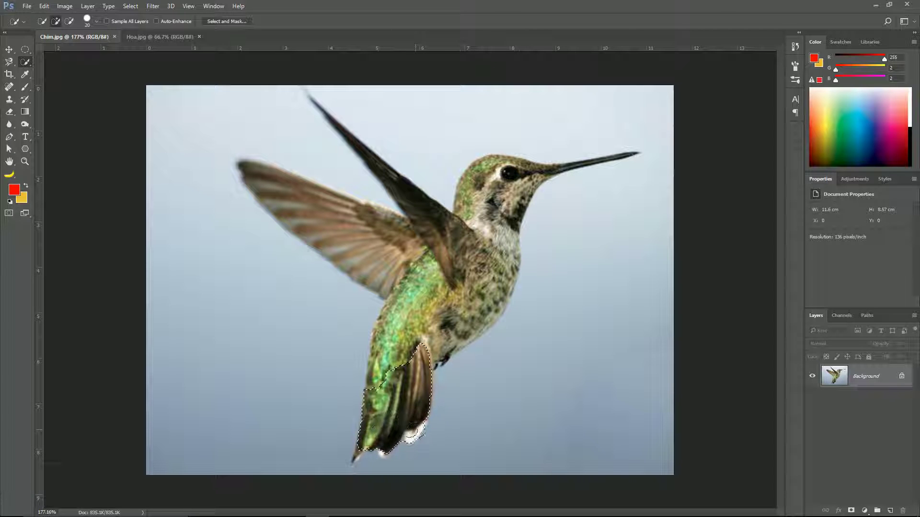
mouse_move(393, 424)
left_mouse_down()
mouse_move(363, 442)
mouse_move(400, 338)
mouse_move(396, 255)
mouse_move(354, 237)
left_mouse_up()
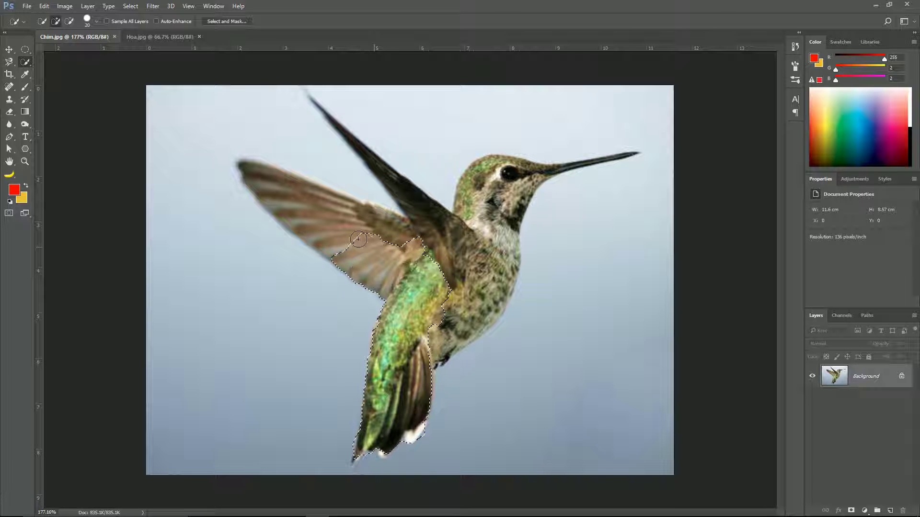
left_click_drag(354, 237, 366, 239)
mouse_move(425, 288)
left_mouse_down()
mouse_move(451, 328)
mouse_move(473, 305)
mouse_move(431, 241)
mouse_move(513, 185)
left_mouse_up()
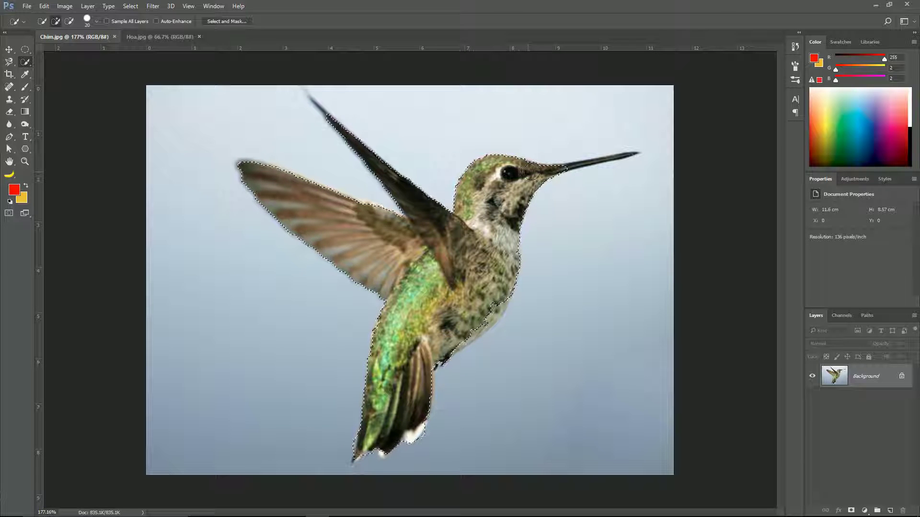
mouse_move(515, 182)
left_mouse_down()
mouse_move(553, 168)
mouse_move(514, 177)
left_mouse_up()
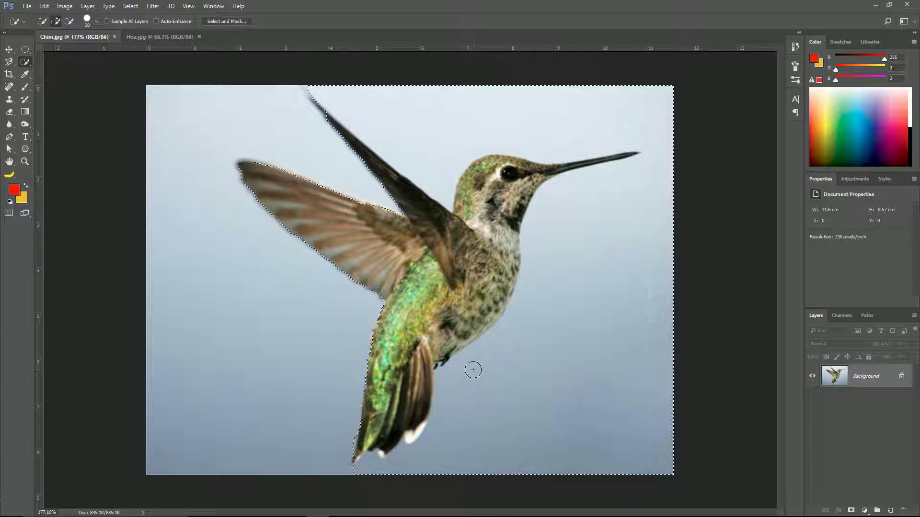
key("alt")
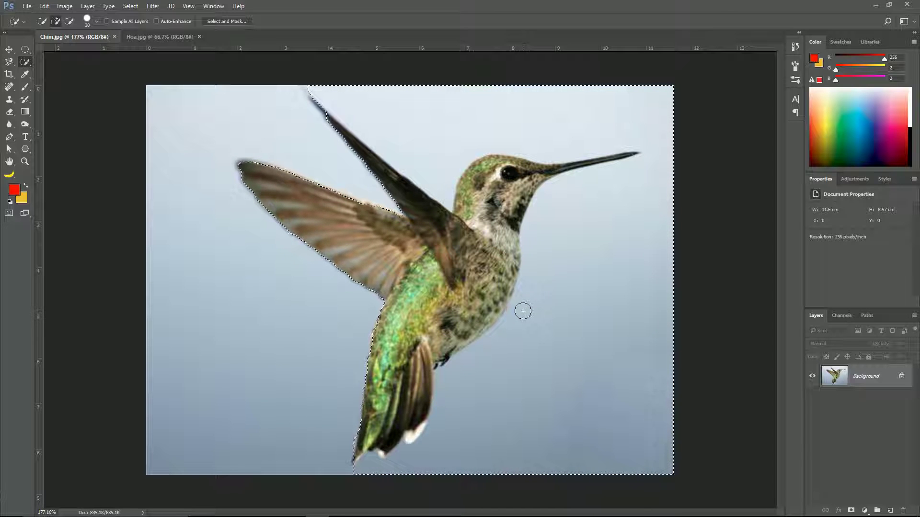
Subtract the sky at the bird's right, tail tip, beak underside and top-right from the selection.
key("alt")
key("alt")
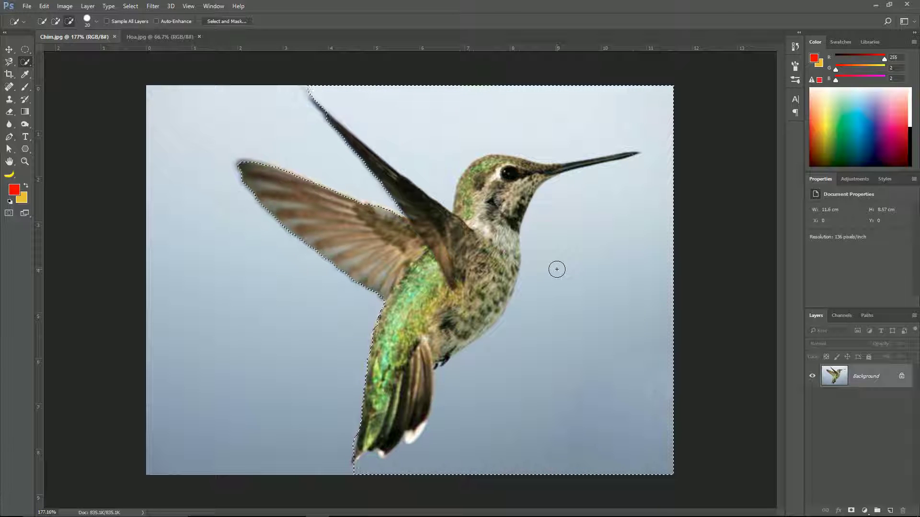
left_click_drag(556, 269, 525, 365)
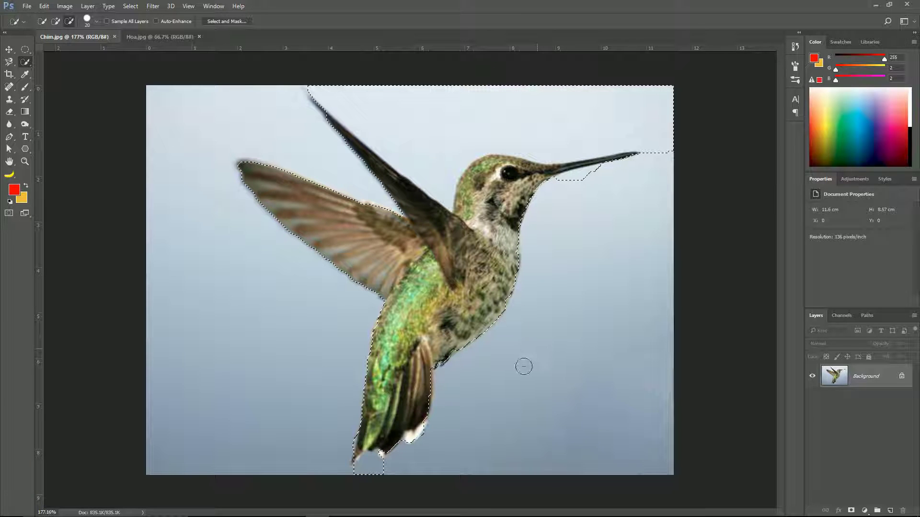
left_click_drag(381, 470, 357, 464)
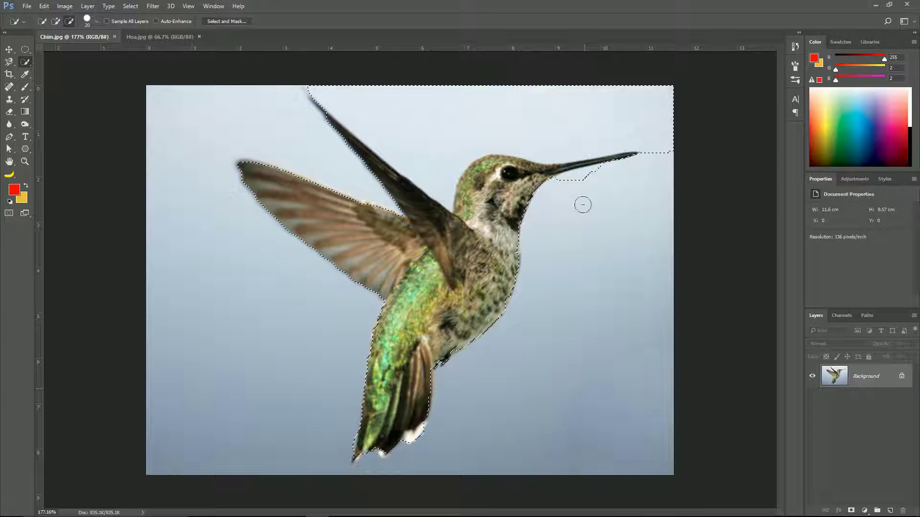
left_click_drag(579, 191, 660, 160)
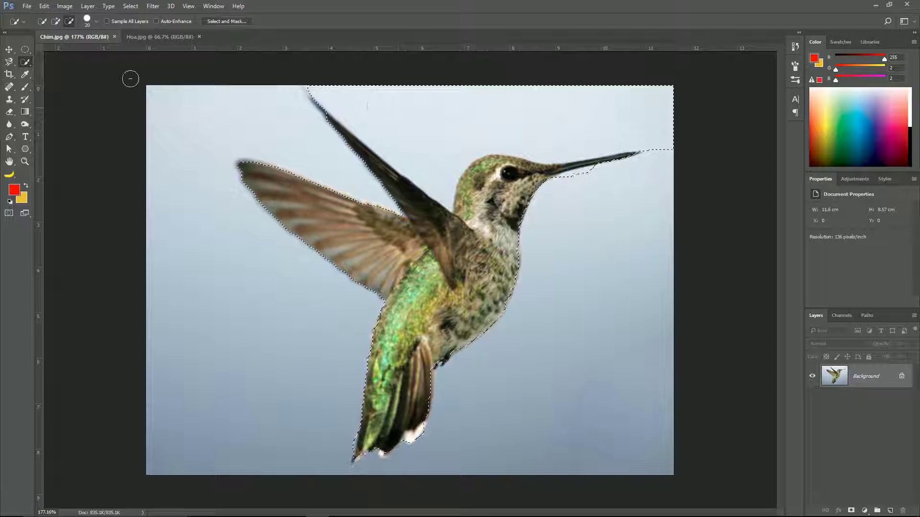
left_click_drag(359, 89, 400, 101)
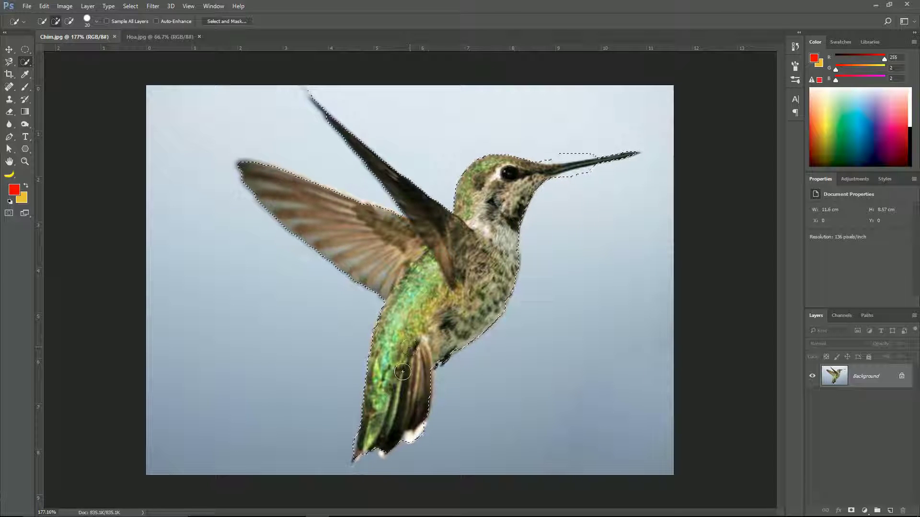
Zoom in to inspect the tail, head and wing, and show the selection tools flyout.
scroll(403, 371, "up", 2)
scroll(402, 371, "up", 2)
left_click_drag(398, 387, 398, 296)
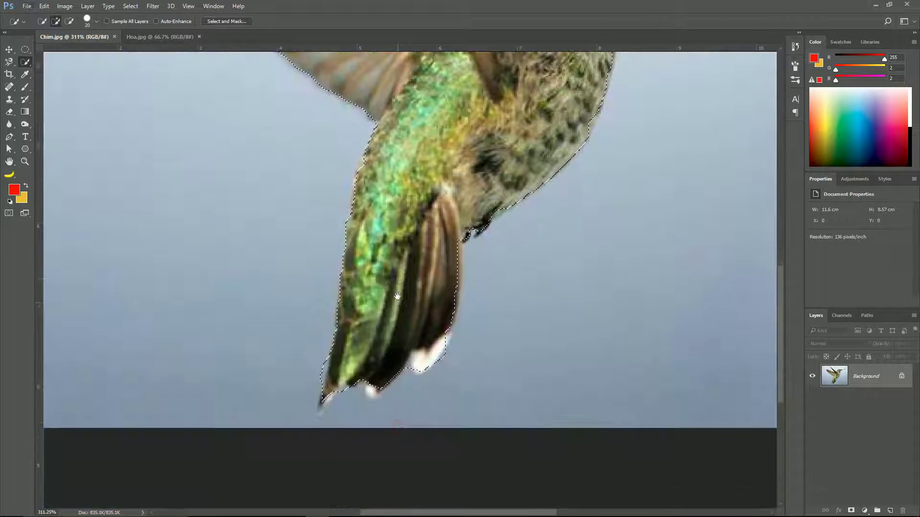
scroll(351, 340, "up", 1)
scroll(351, 339, "up", 2)
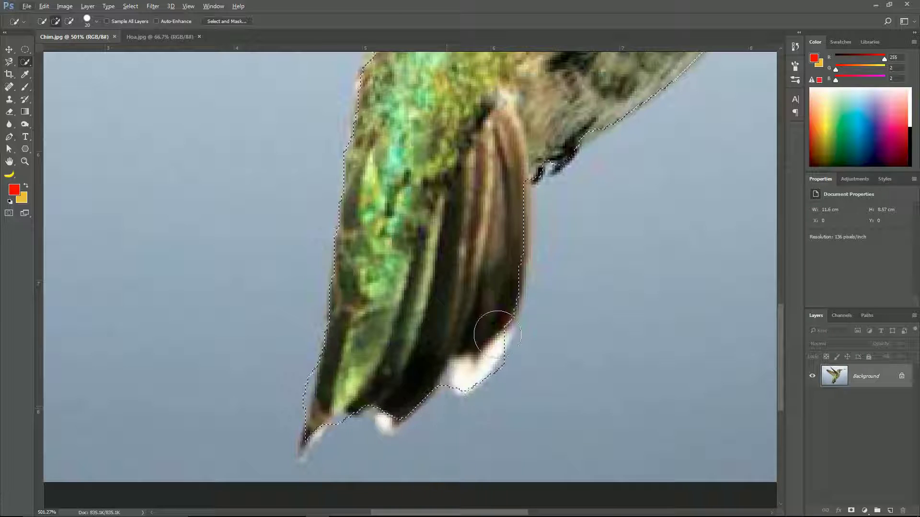
left_click_drag(524, 187, 364, 251)
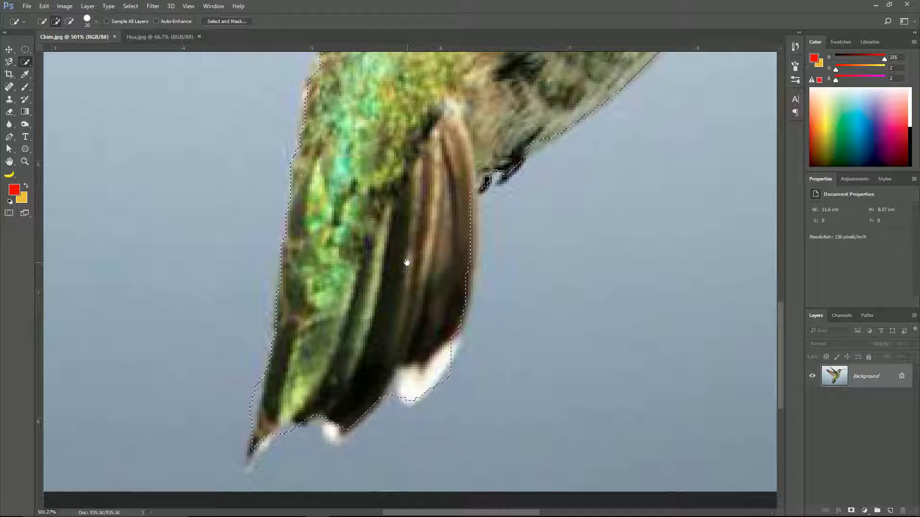
right_click(28, 64)
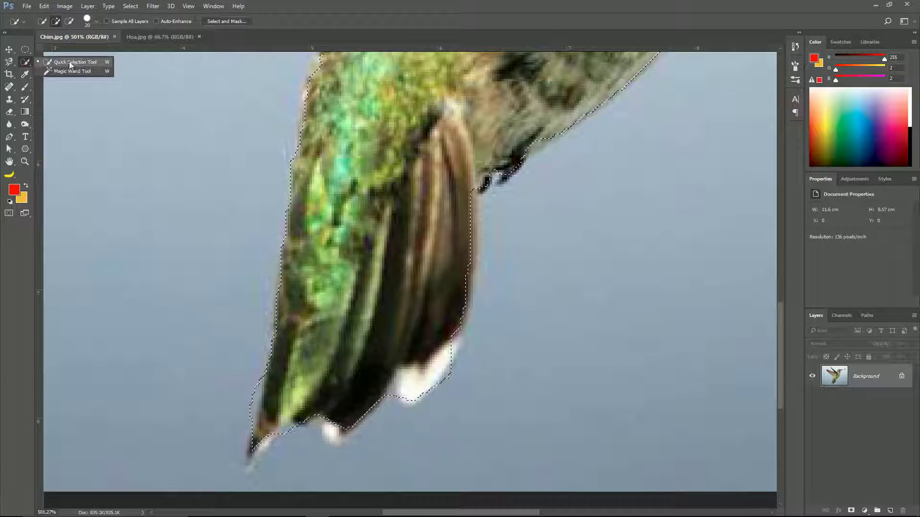
Switch to the Polygonal Lasso tool and bring the tail tip into view.
left_click(11, 66)
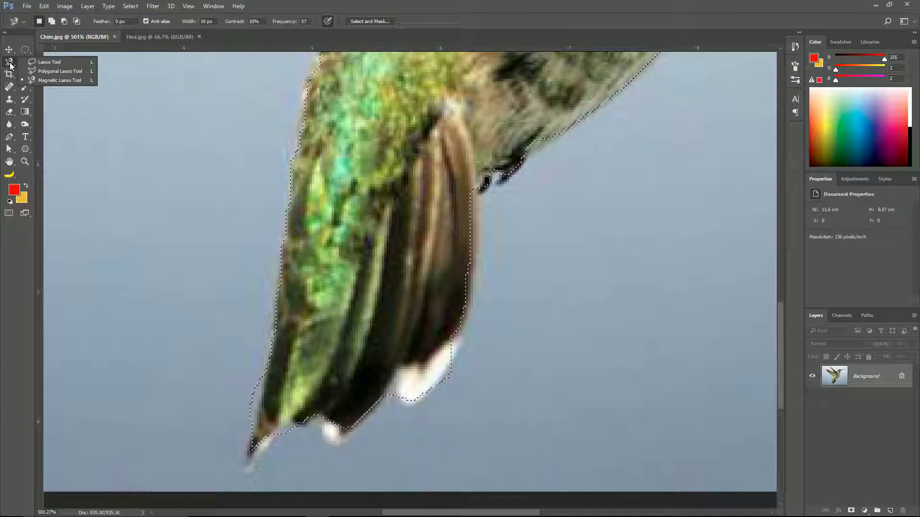
left_click(34, 73)
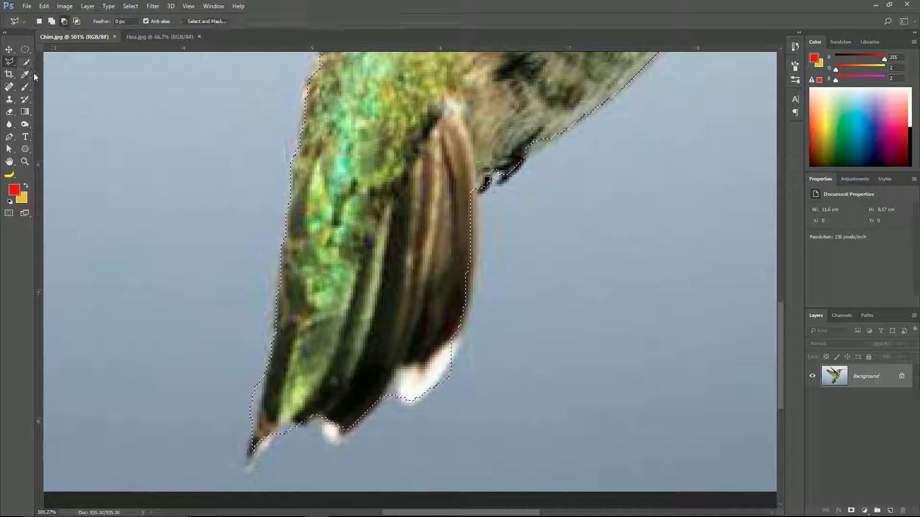
right_click(12, 64)
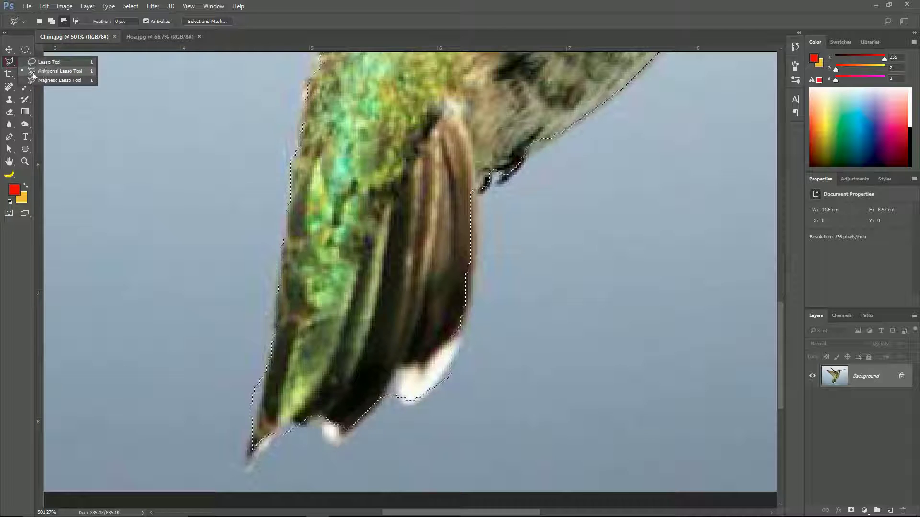
left_click(53, 72)
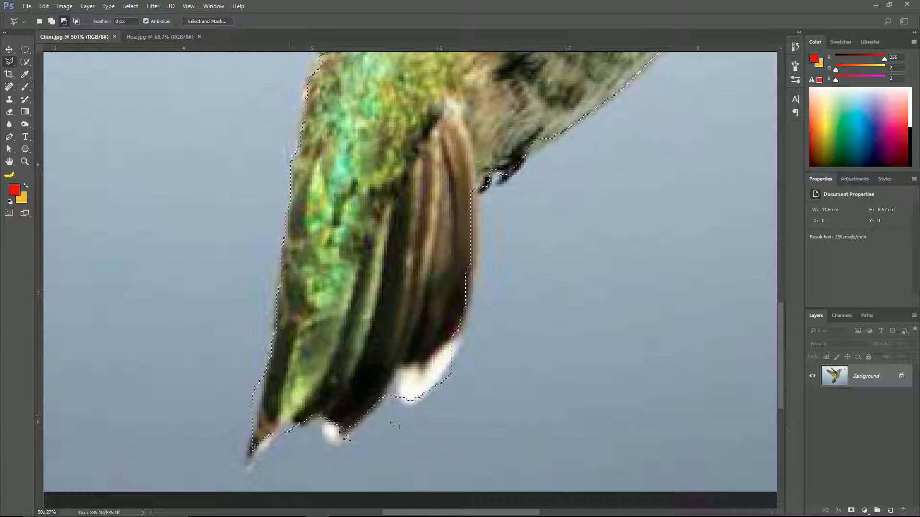
left_click_drag(345, 418, 378, 380)
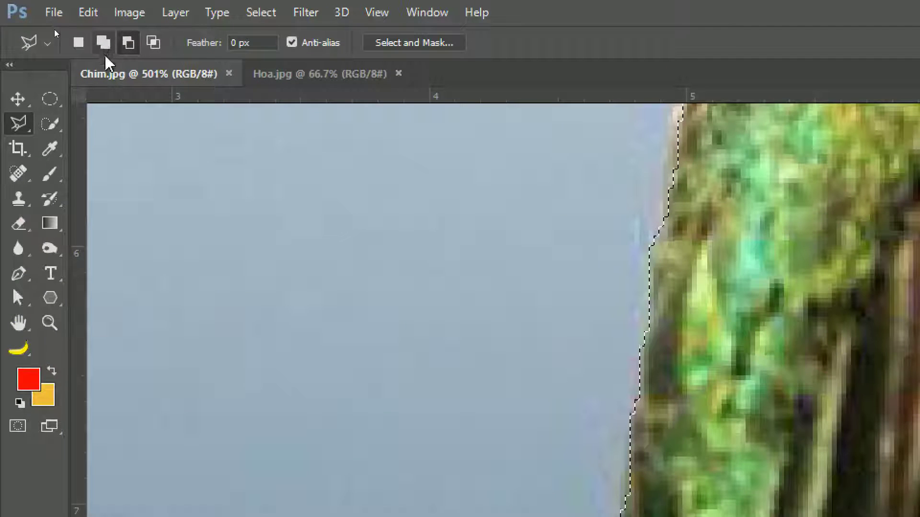
Set the lasso to Add to selection and outline the white tail-feather tips into it.
left_click(51, 25)
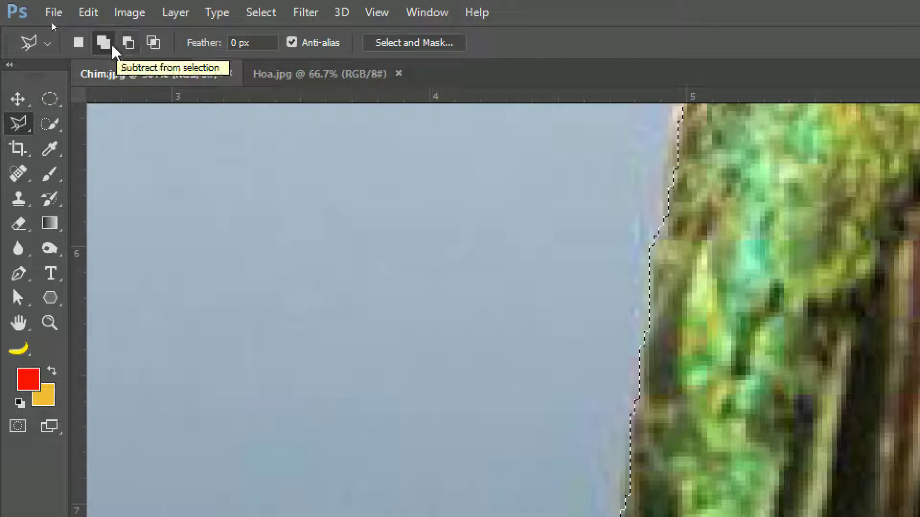
key("shift")
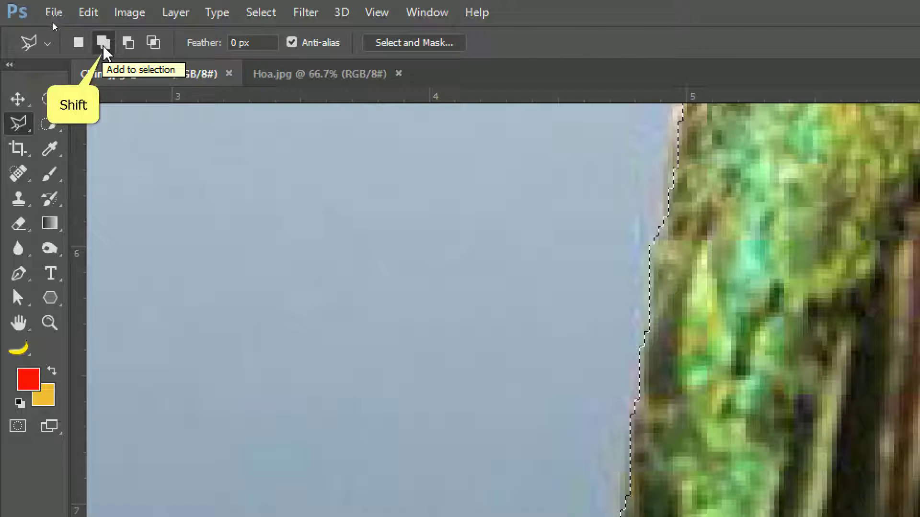
key("alt")
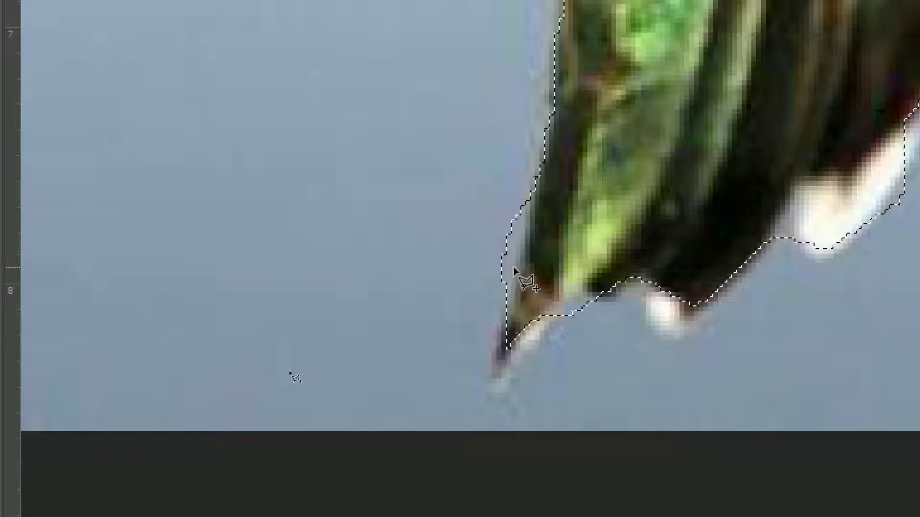
mouse_move(509, 263)
left_mouse_down()
mouse_move(501, 390)
mouse_move(575, 334)
mouse_move(594, 297)
mouse_move(587, 252)
mouse_move(561, 246)
mouse_move(509, 264)
left_mouse_up()
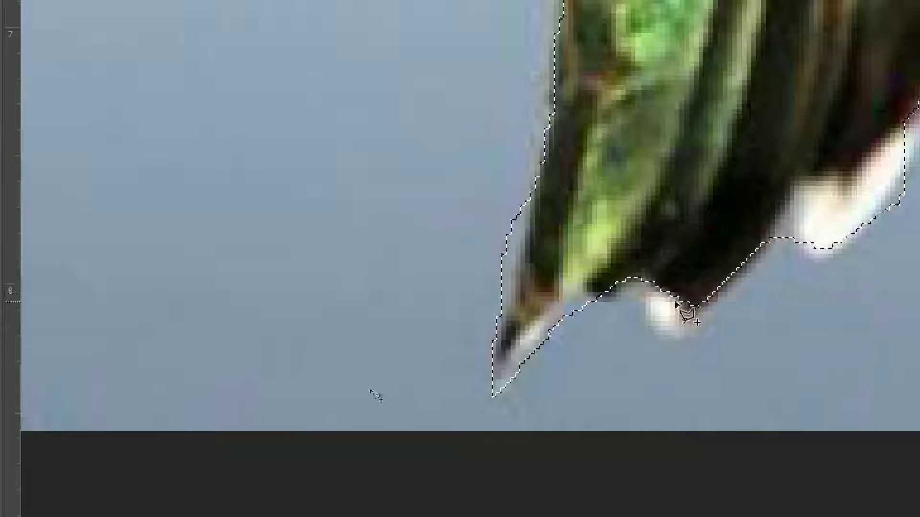
mouse_move(656, 295)
left_mouse_down()
mouse_move(499, 261)
mouse_move(474, 271)
mouse_move(525, 310)
left_mouse_up()
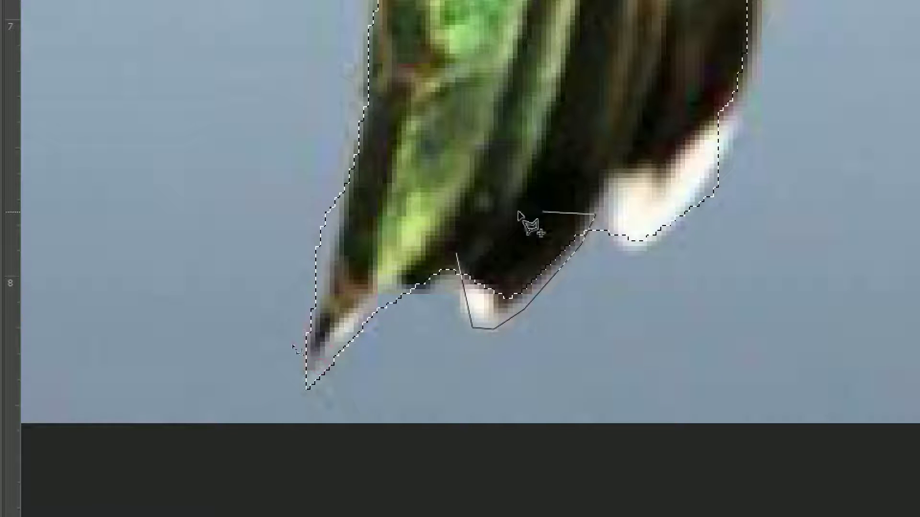
mouse_move(525, 311)
left_mouse_down()
mouse_move(459, 254)
mouse_move(480, 223)
left_mouse_up()
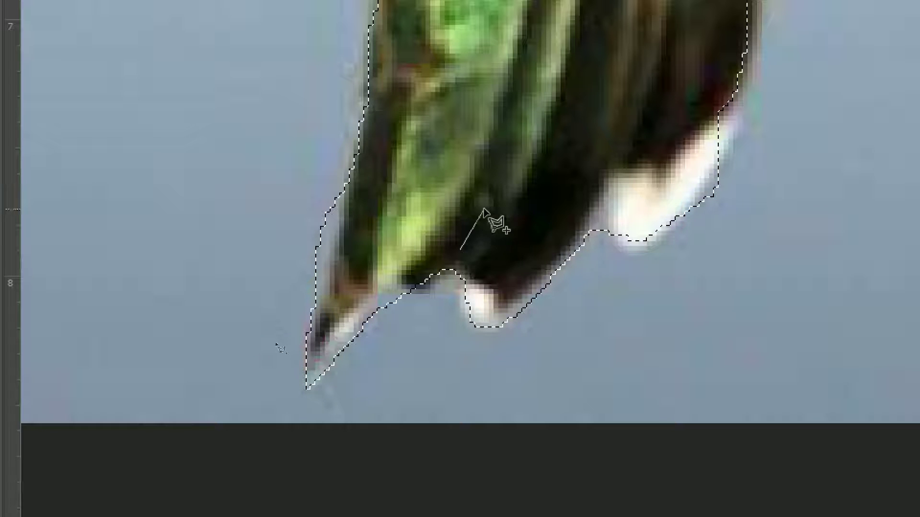
Move over to the head and wings and lasso the beak area into the selection.
left_click_drag(667, 216, 538, 407)
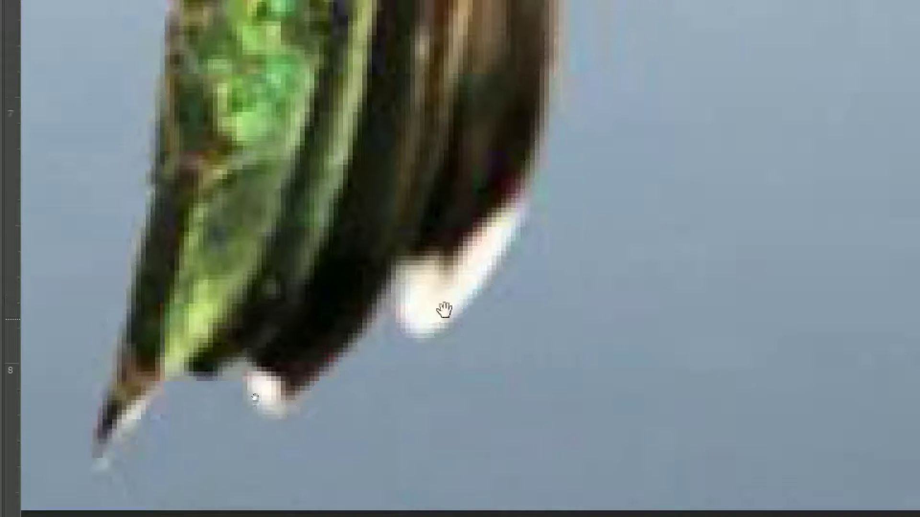
scroll(443, 190, "down", 2)
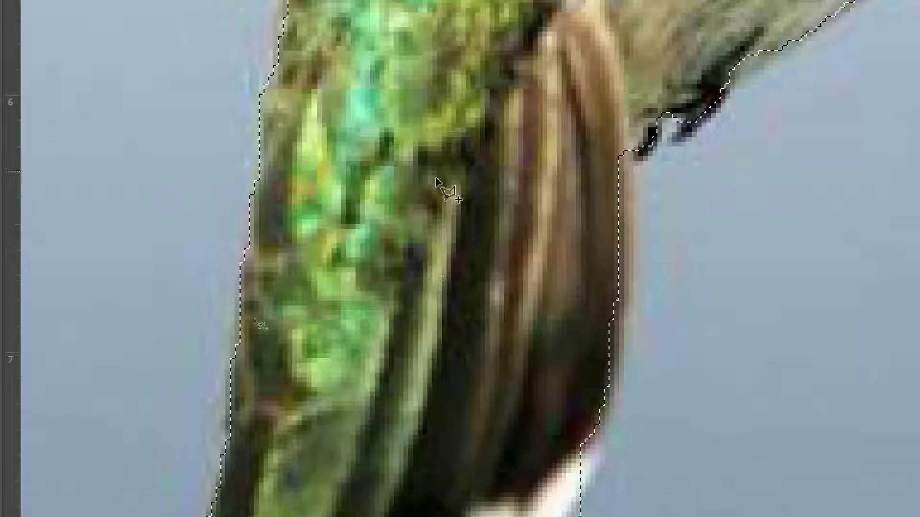
scroll(451, 142, "down", 1)
scroll(455, 144, "down", 1)
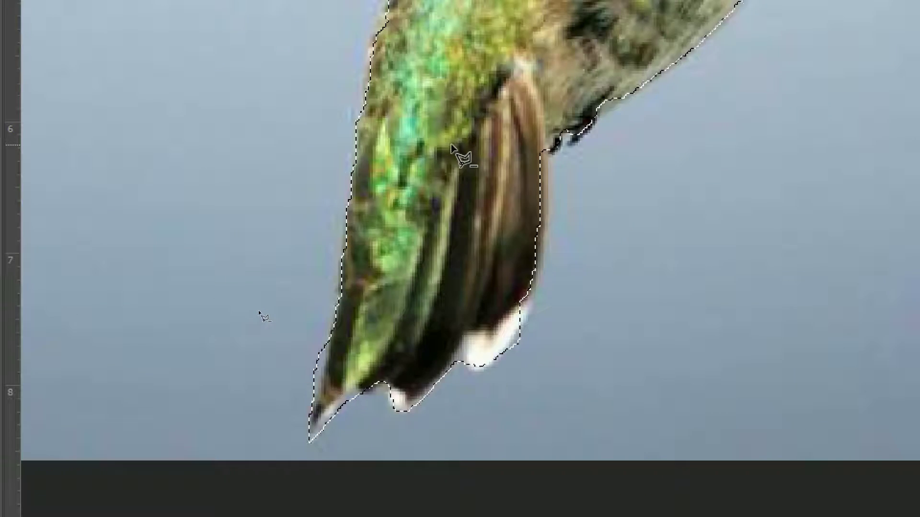
scroll(459, 144, "down", 1)
mouse_move(469, 103)
left_mouse_down()
mouse_move(448, 304)
mouse_move(417, 302)
mouse_move(523, 365)
mouse_move(580, 449)
mouse_move(529, 486)
left_mouse_up()
left_click_drag(464, 242, 464, 281)
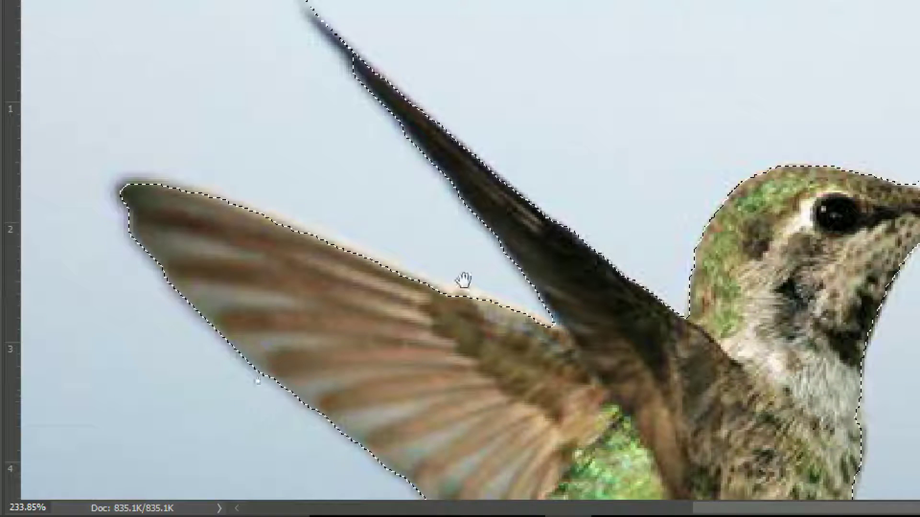
left_click_drag(416, 172, 417, 251)
left_click_drag(219, 309, 219, 318)
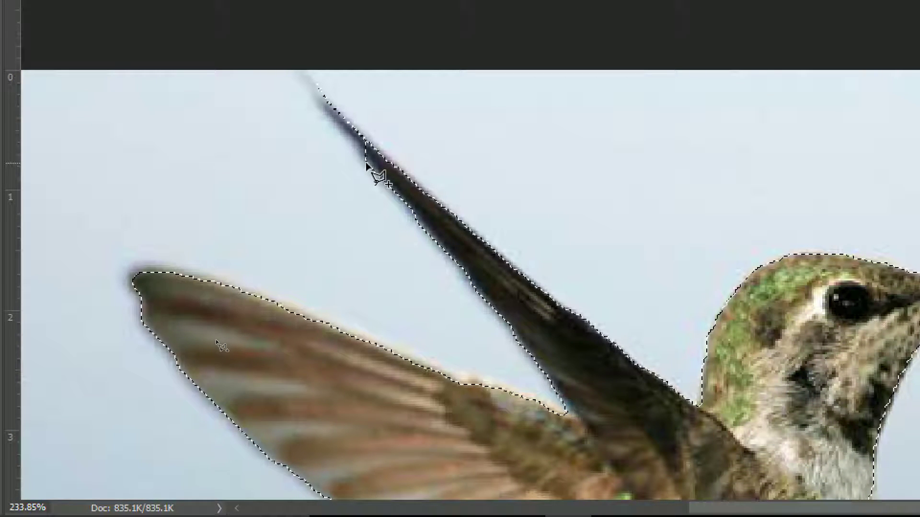
mouse_move(353, 149)
left_mouse_down()
mouse_move(316, 99)
mouse_move(323, 88)
mouse_move(372, 149)
mouse_move(374, 169)
left_mouse_up()
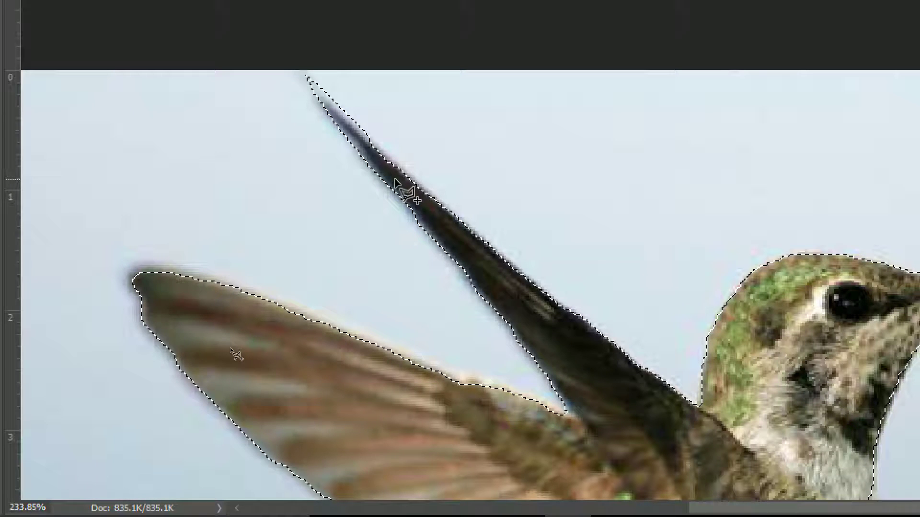
Bring the beak into view and subtract the sky beneath it from the selection.
scroll(468, 251, "down", 2)
scroll(394, 203, "right", 5)
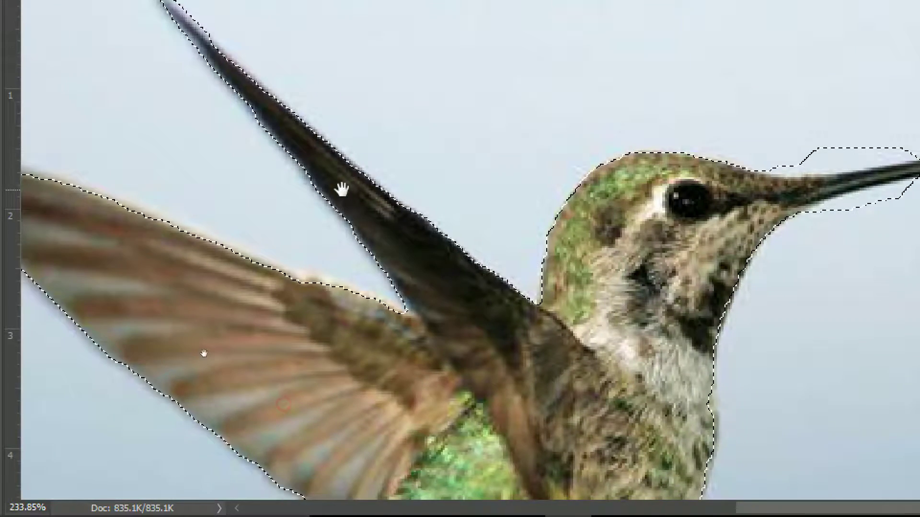
scroll(364, 149, "down", 2)
scroll(479, 206, "right", 5)
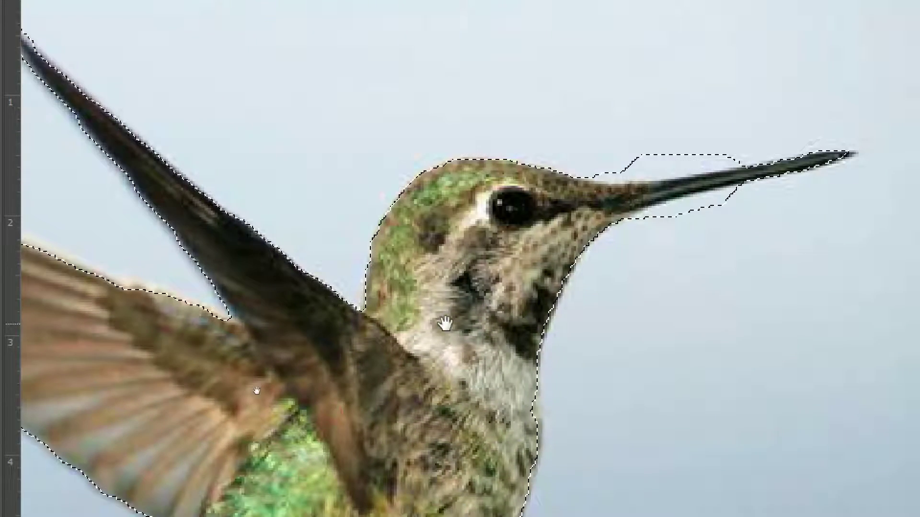
key("ctrl+d")
left_click_drag(532, 231, 378, 298)
key("ctrl+shift+d")
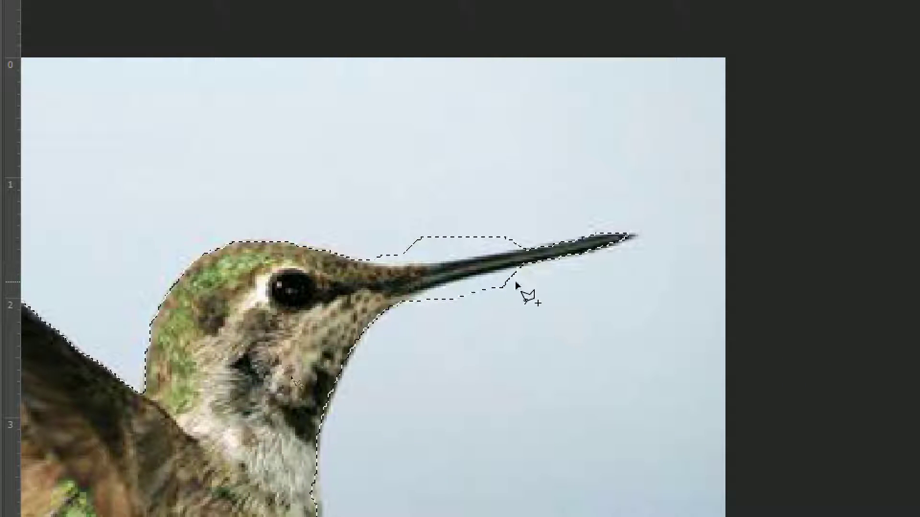
scroll(497, 297, "up", 2)
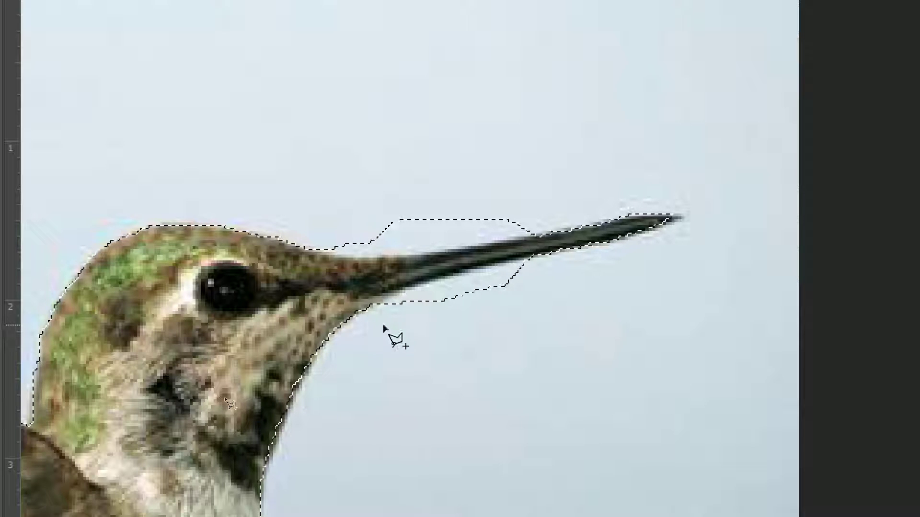
key("alt")
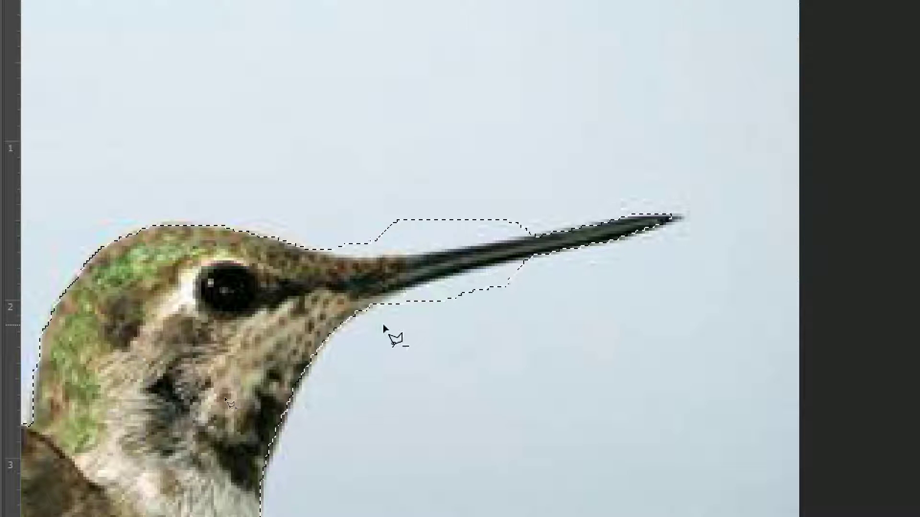
mouse_move(380, 306)
left_mouse_down()
mouse_move(439, 286)
mouse_move(479, 287)
mouse_move(520, 266)
mouse_move(544, 304)
mouse_move(523, 349)
mouse_move(390, 349)
mouse_move(366, 327)
left_mouse_up()
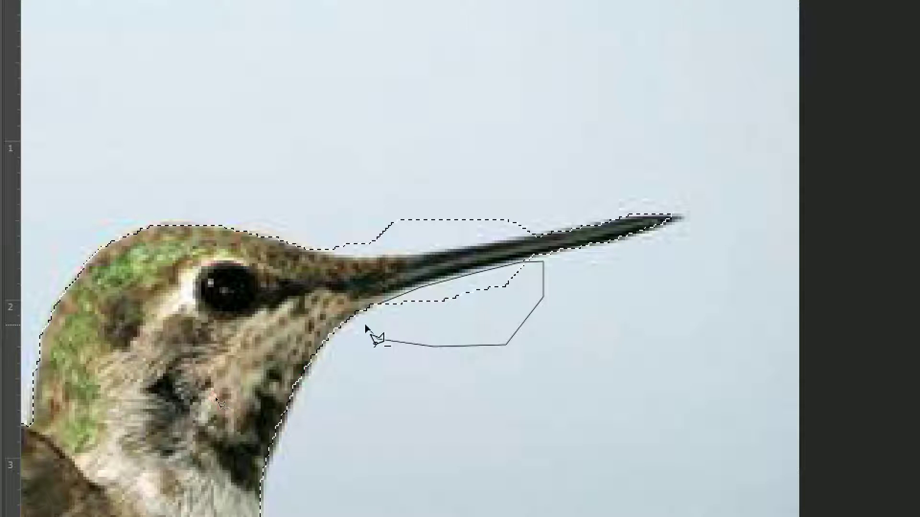
left_click_drag(366, 324, 369, 326)
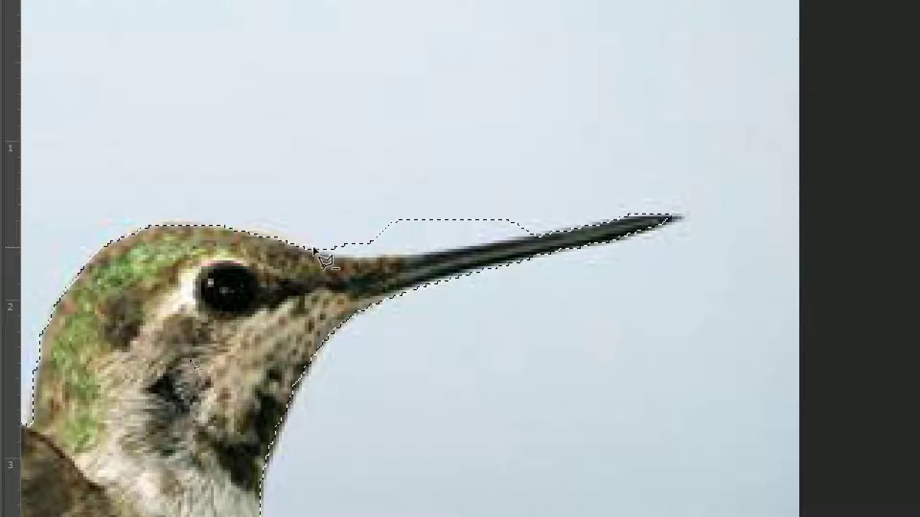
Subtract the sky above the beak and check the trimmed outline.
mouse_move(324, 250)
left_mouse_down()
mouse_move(521, 238)
mouse_move(551, 195)
mouse_move(524, 164)
mouse_move(435, 158)
mouse_move(318, 161)
mouse_move(298, 195)
left_mouse_up()
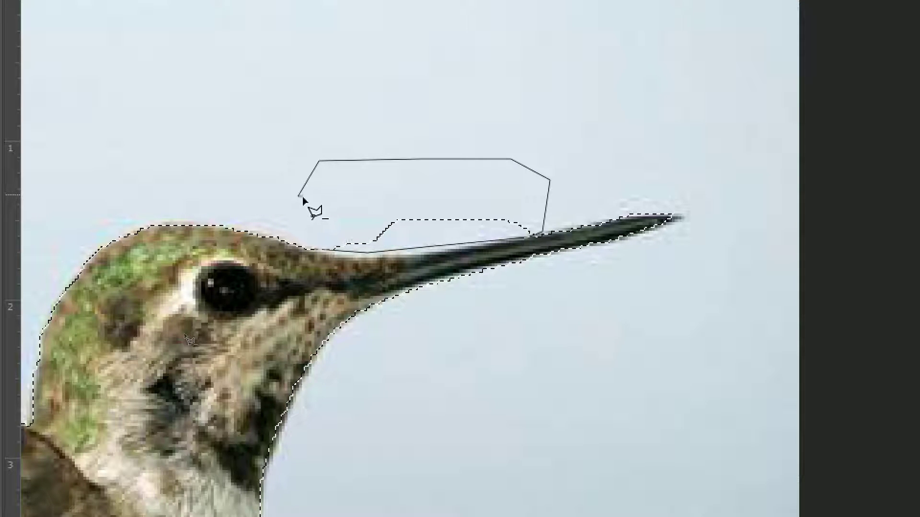
left_click_drag(303, 196, 306, 211)
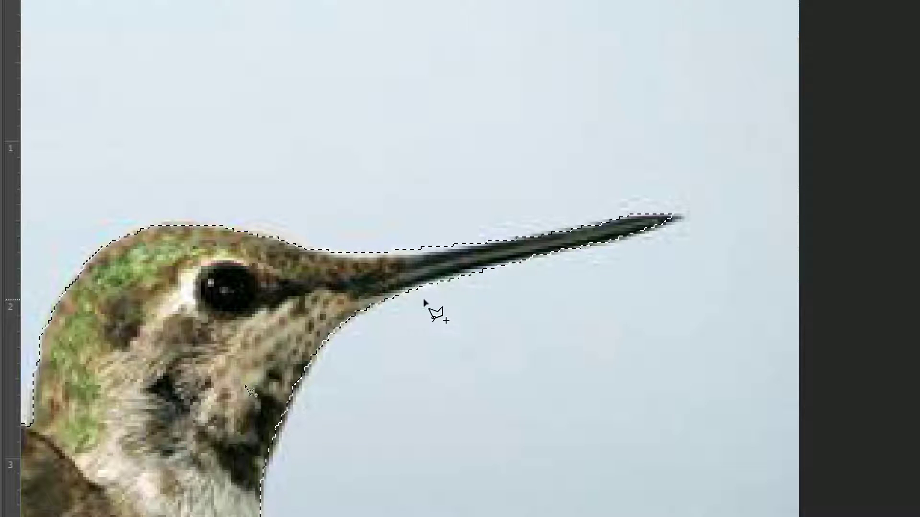
left_click_drag(421, 297, 571, 231)
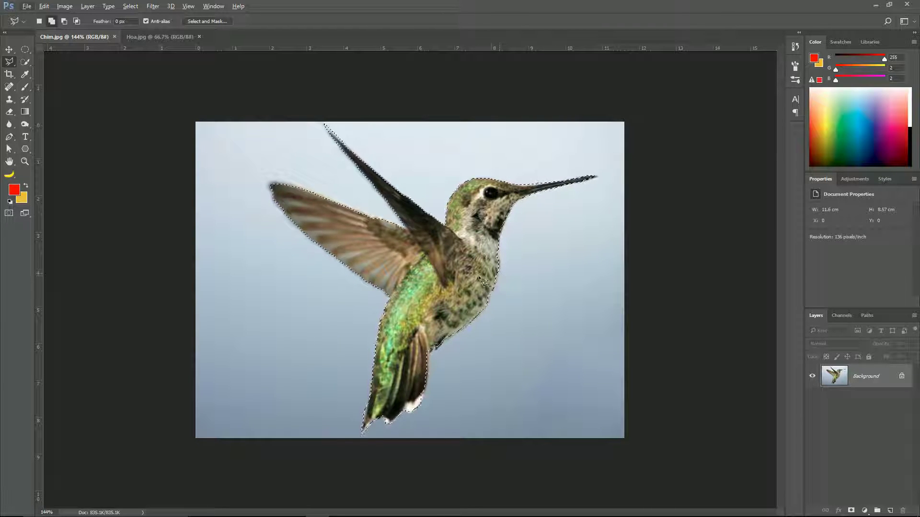
Glance at Hoa.jpg, then return to the Chim.jpg document with its bird selection.
left_click(145, 37)
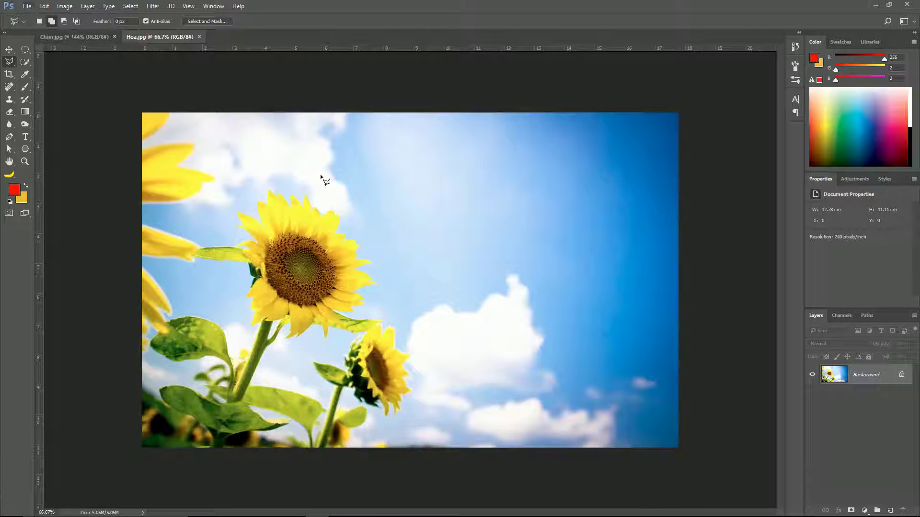
left_click(91, 39)
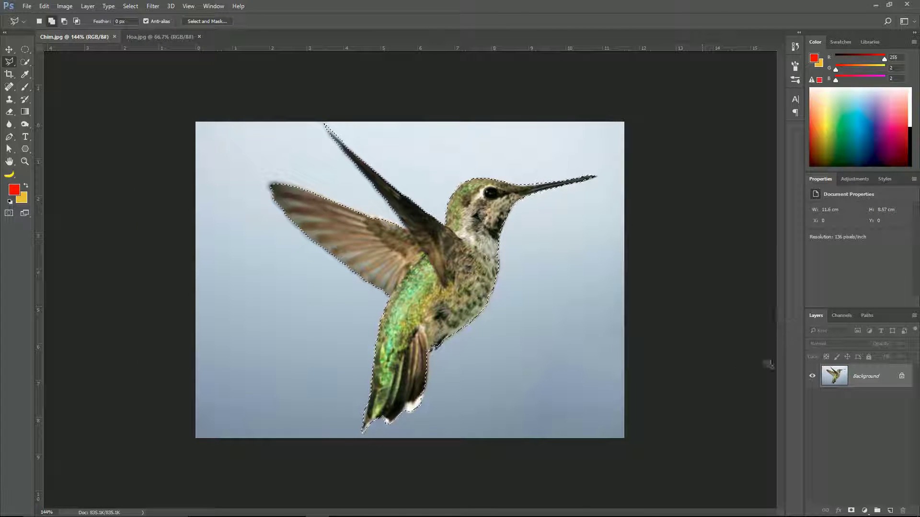
right_click(441, 276)
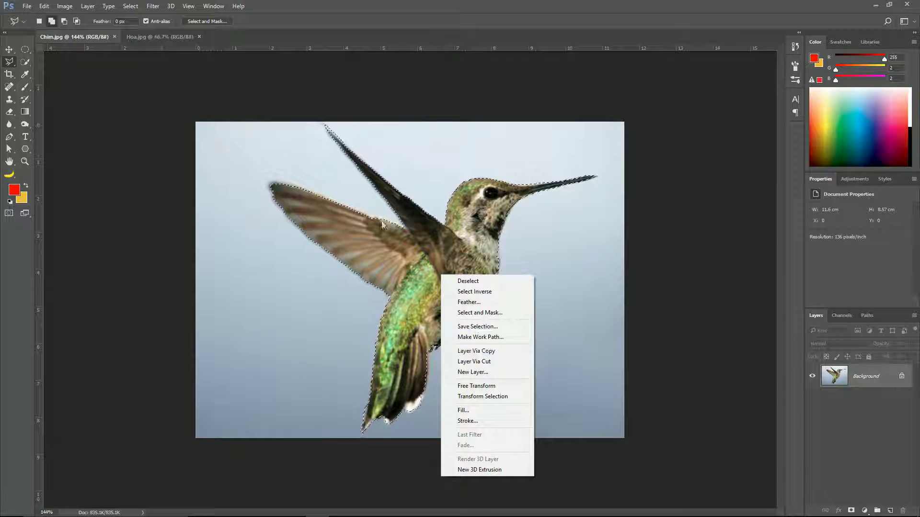
right_click(430, 269)
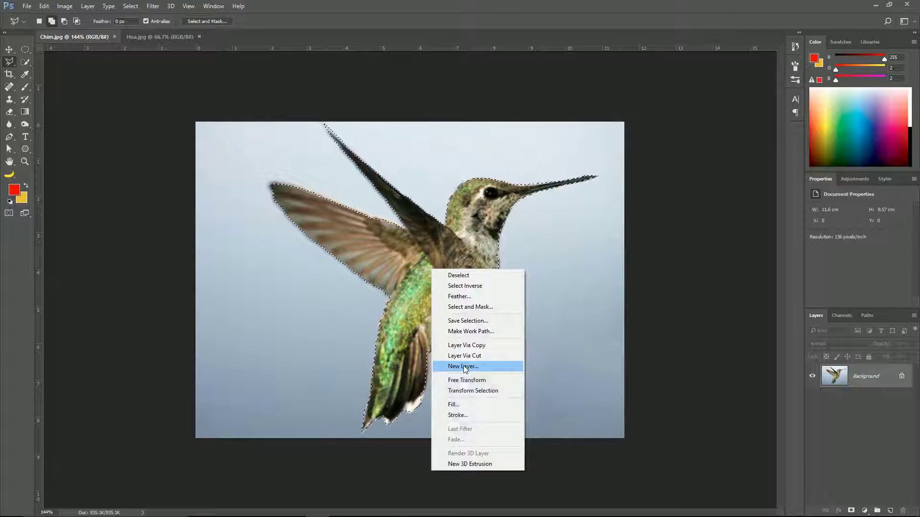
left_click(467, 369)
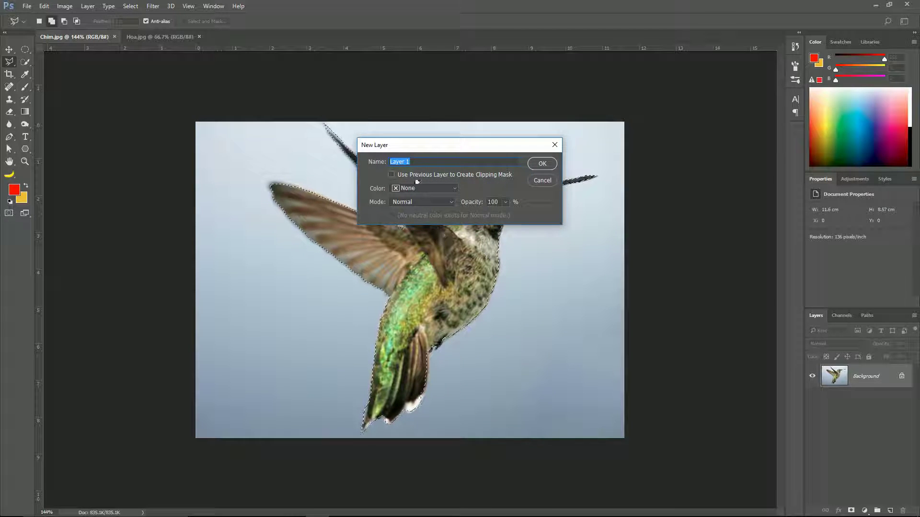
left_click(455, 188)
left_click(452, 200)
left_click(452, 200)
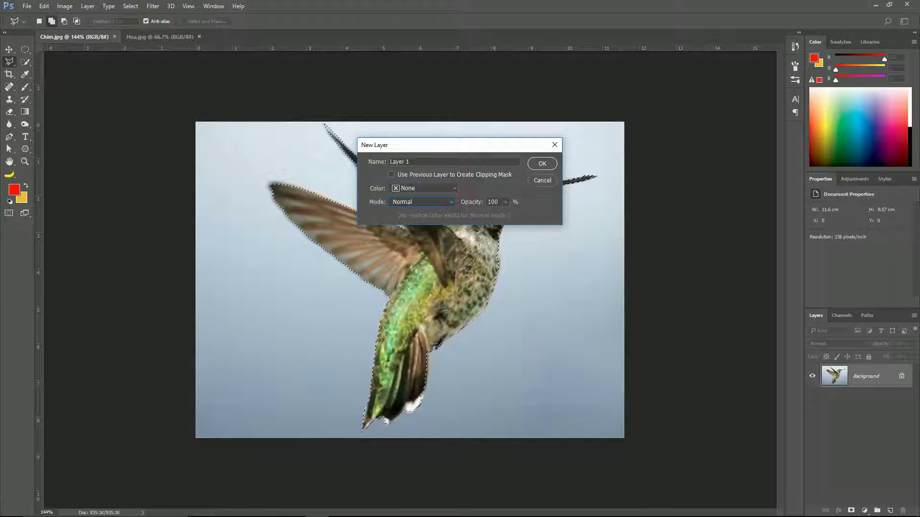
left_click(543, 182)
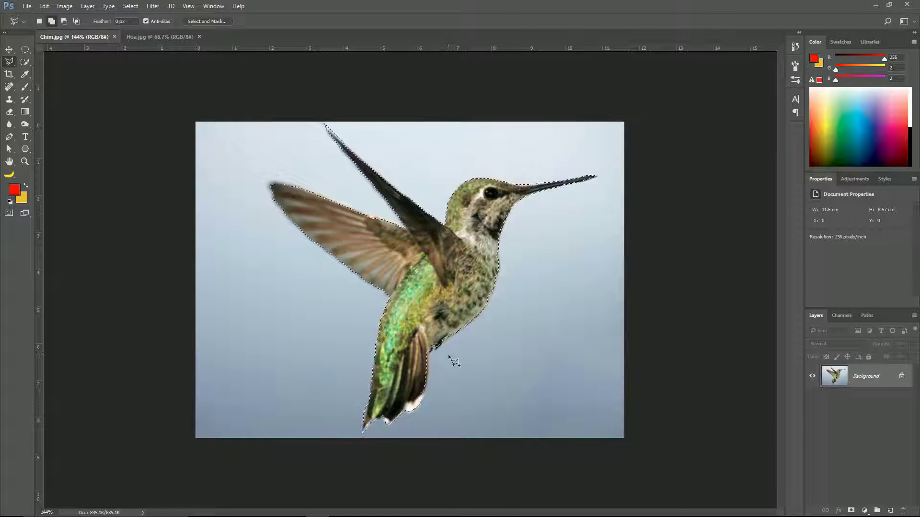
Copy the selected hummingbird onto its own layer and hide the Background layer.
right_click(439, 294)
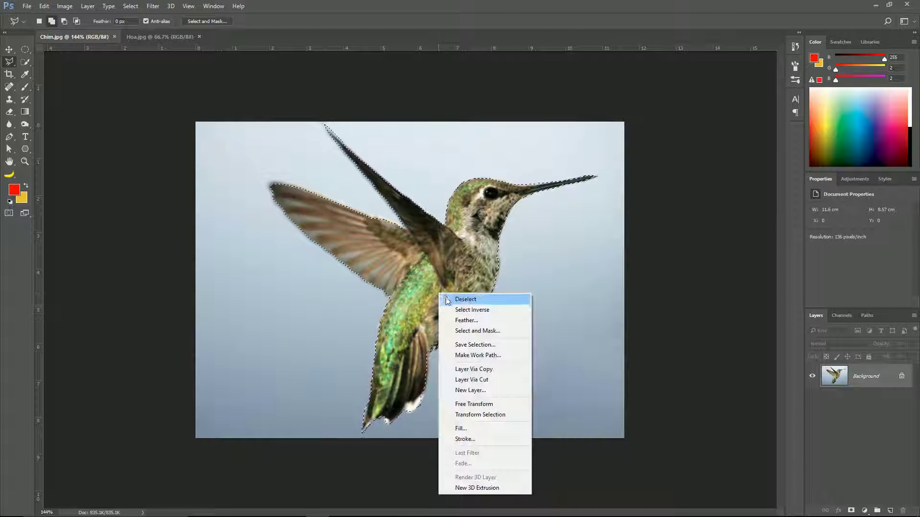
left_click(488, 369)
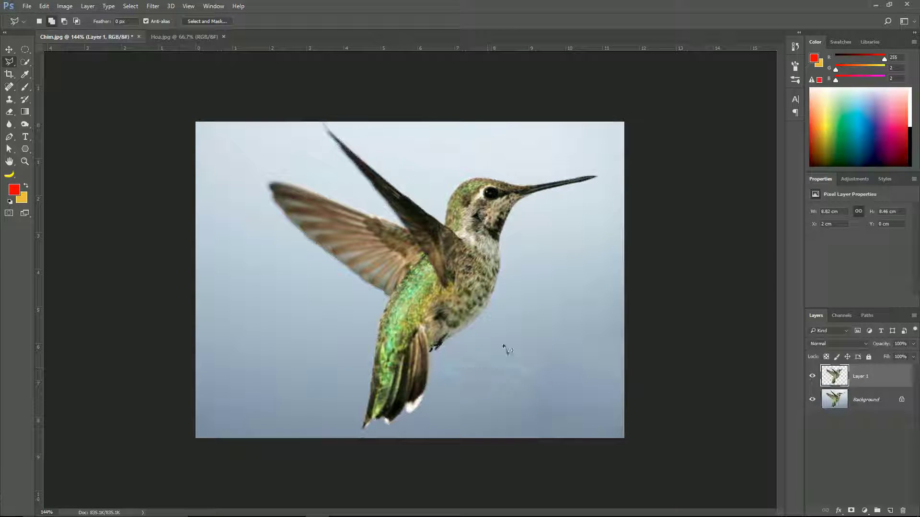
left_click(812, 401)
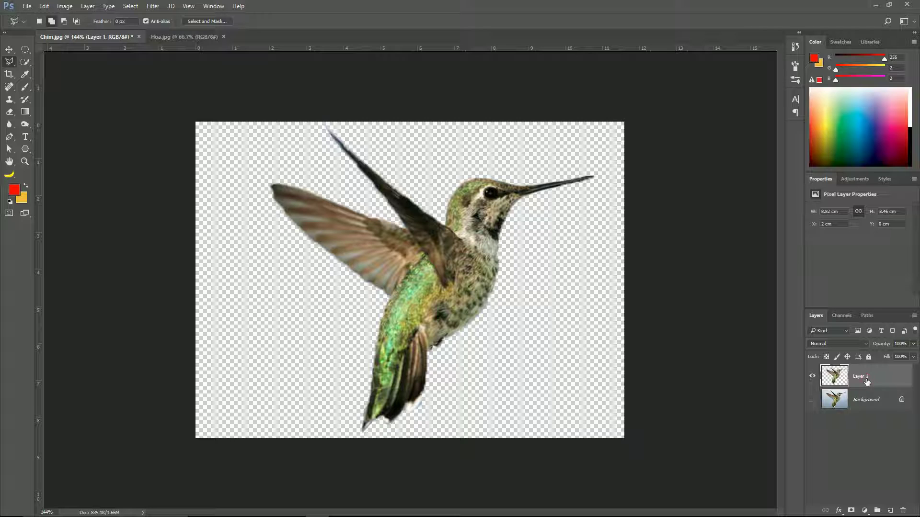
Select the whole canvas and paste the hummingbird into the Hoa.jpg sunflower photo.
key("ctrl+a")
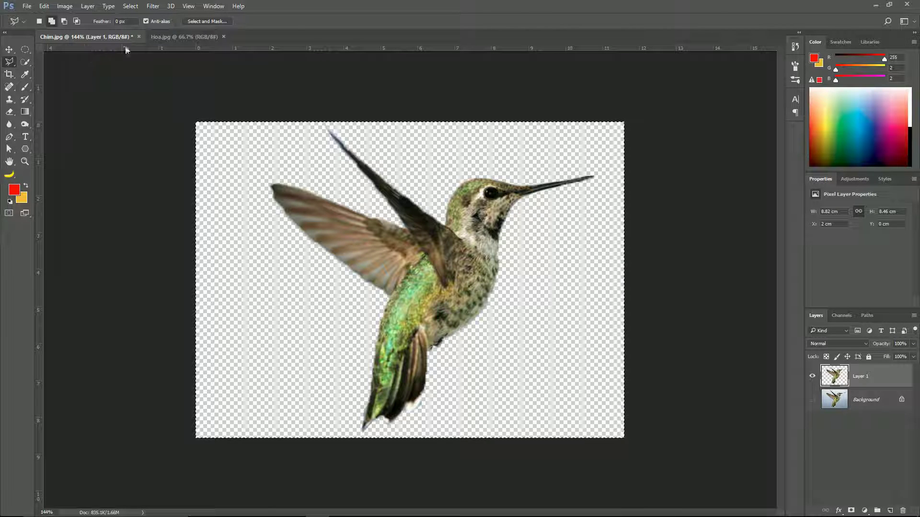
left_click(180, 39)
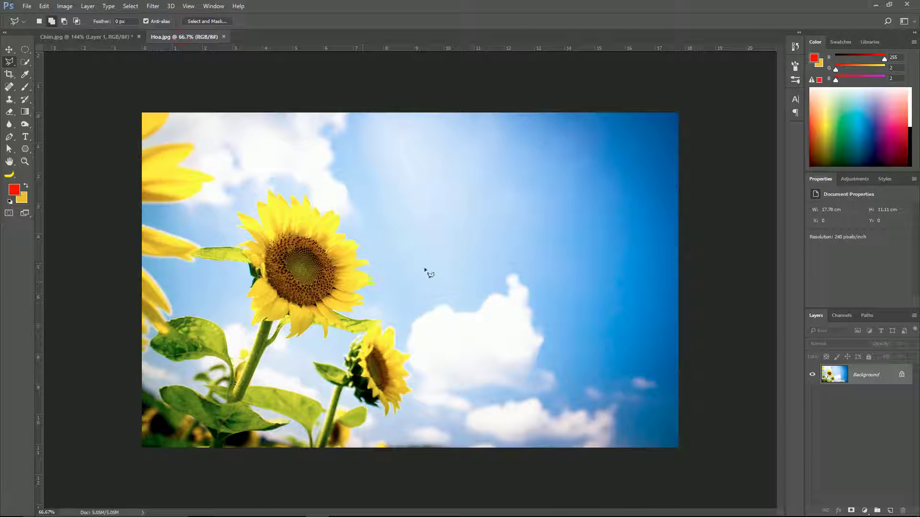
key("ctrl+v")
Duplicate the hummingbird's Layer 1 into Hoa.jpg and view it in the sunflower document.
left_click(103, 36)
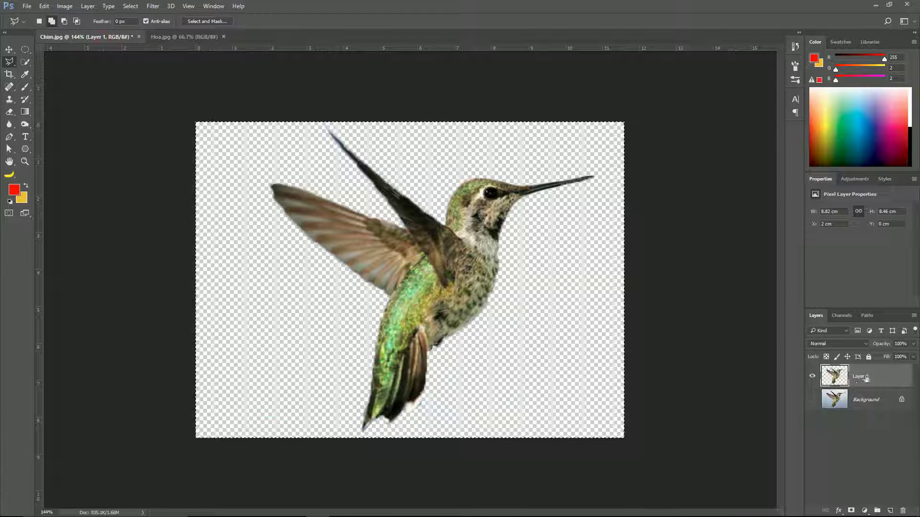
right_click(872, 379)
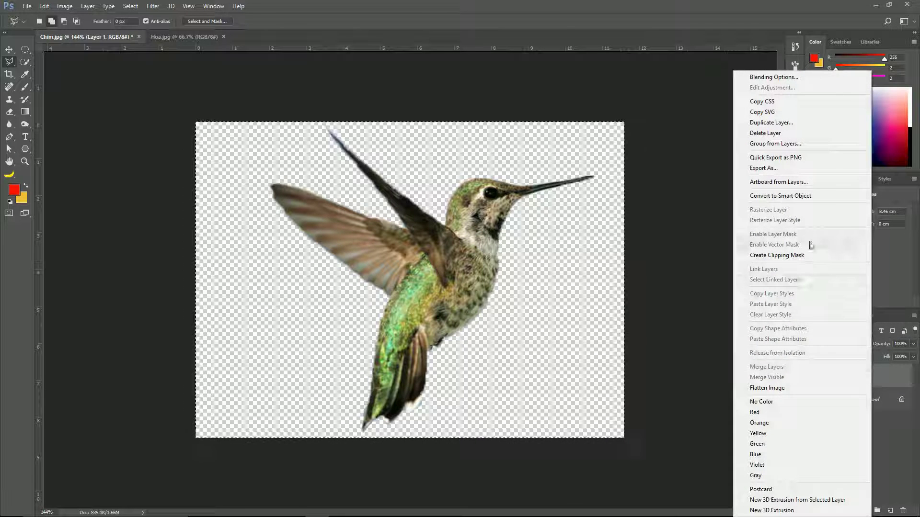
left_click(771, 123)
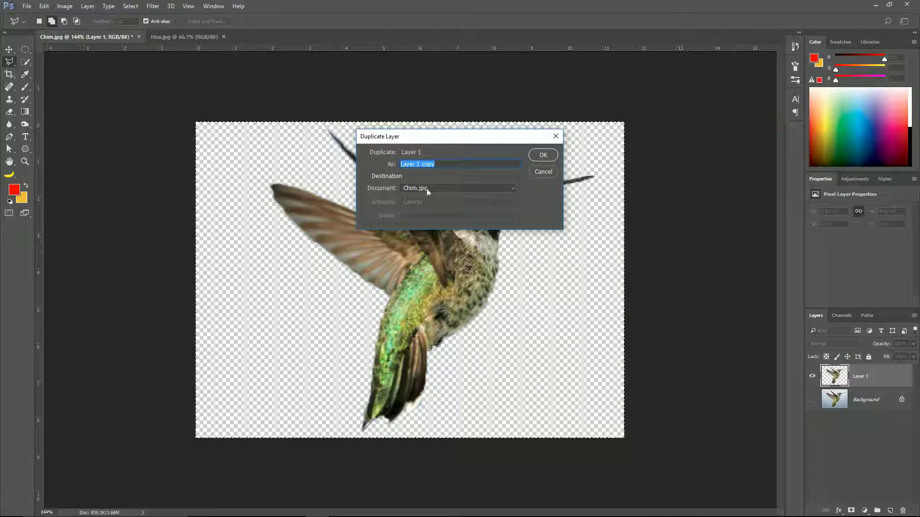
left_click(508, 188)
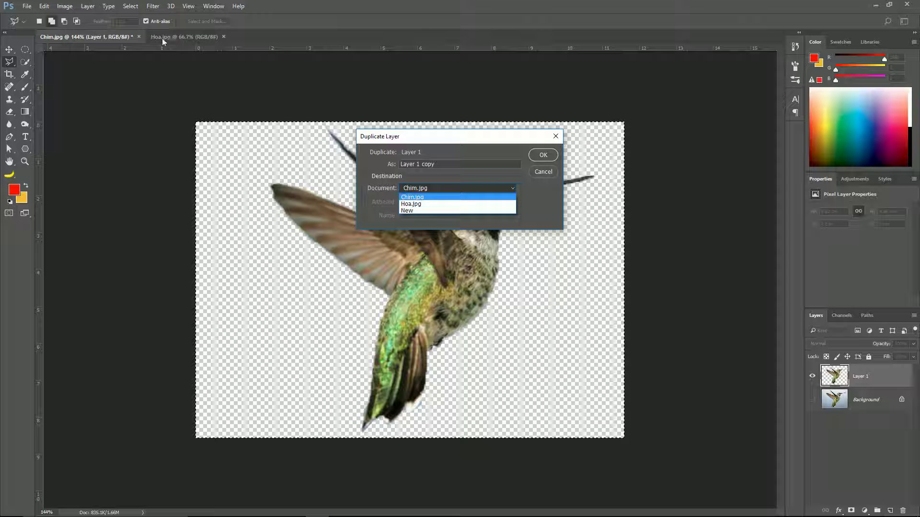
left_click(411, 204)
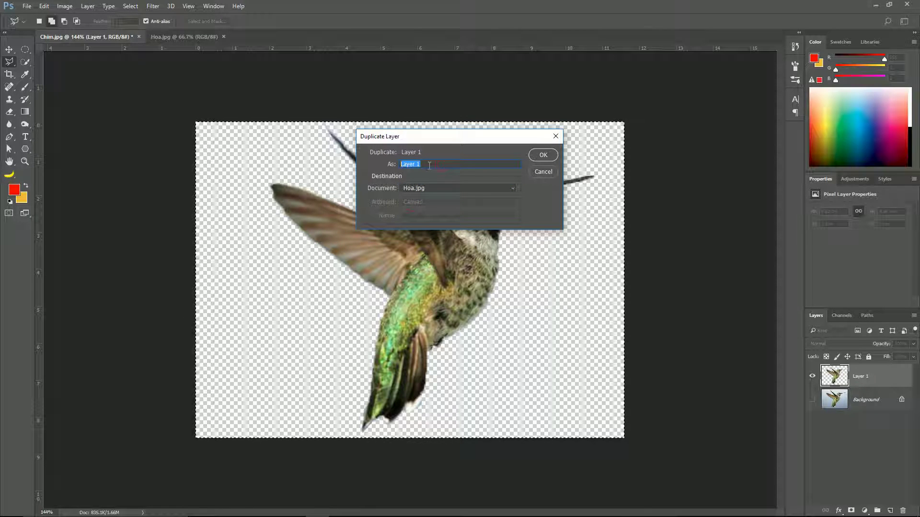
left_click(544, 155)
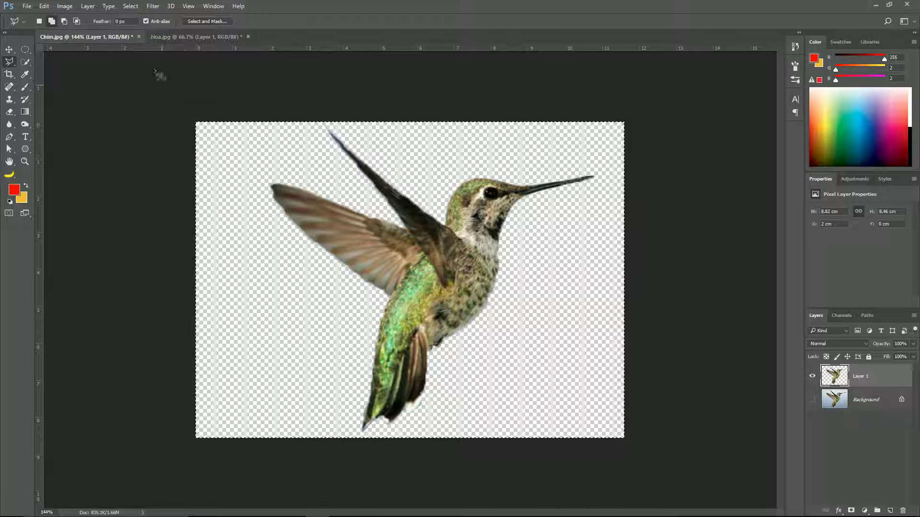
left_click(165, 37)
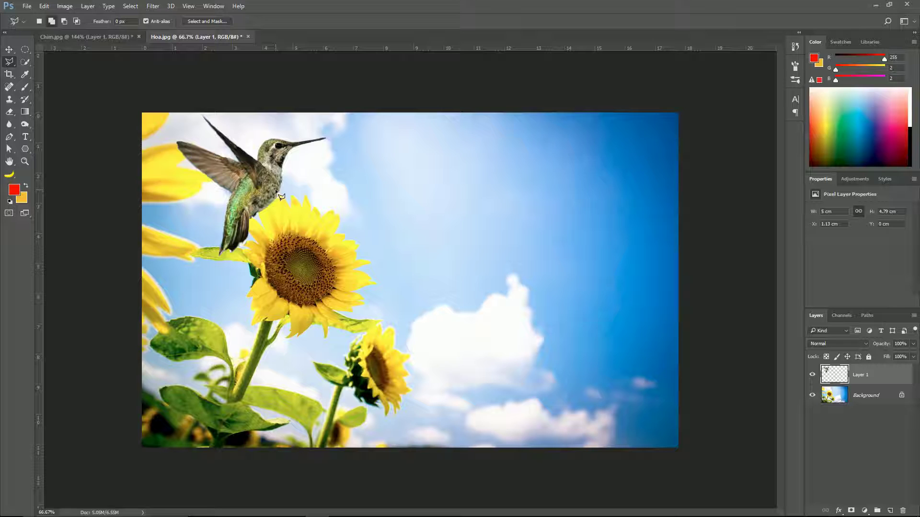
Drag a second hummingbird copy from Chim.jpg onto the Hoa.jpg canvas with the Move tool.
left_click(102, 37)
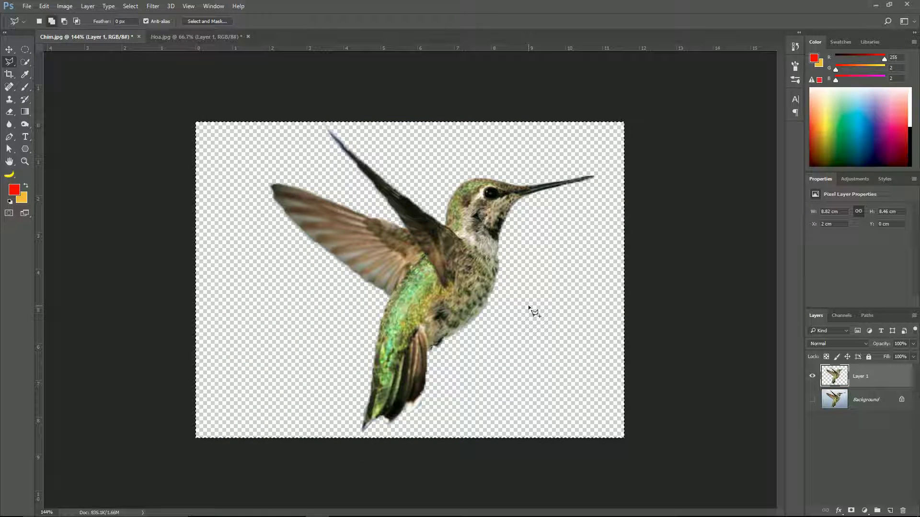
key("v")
left_click_drag(857, 379, 170, 36)
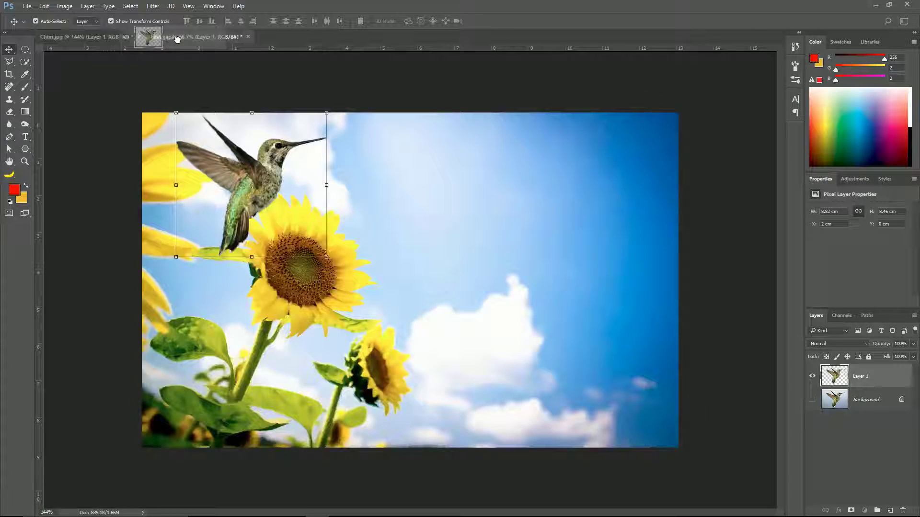
left_click_drag(170, 36, 448, 251)
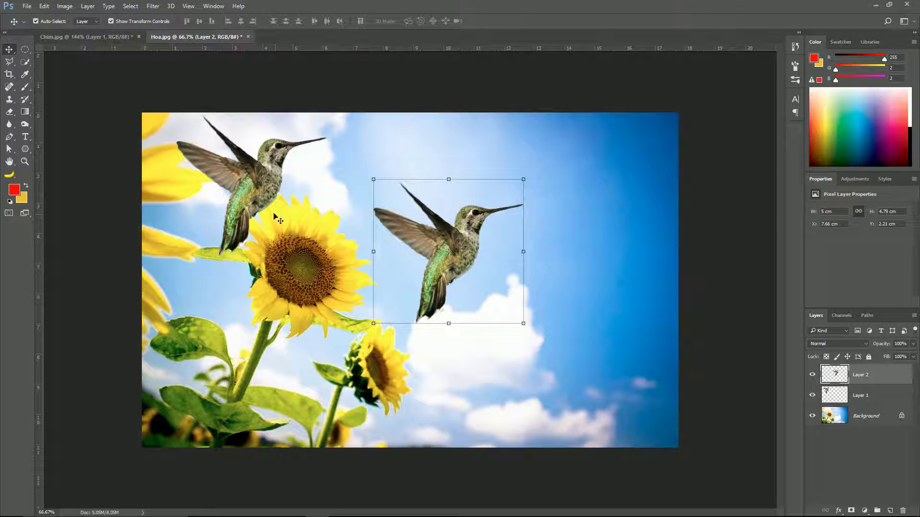
Place the new bird in the lower-right sky and shift the first bird right.
mouse_move(439, 268)
left_mouse_down()
mouse_move(504, 270)
mouse_move(517, 343)
left_mouse_up()
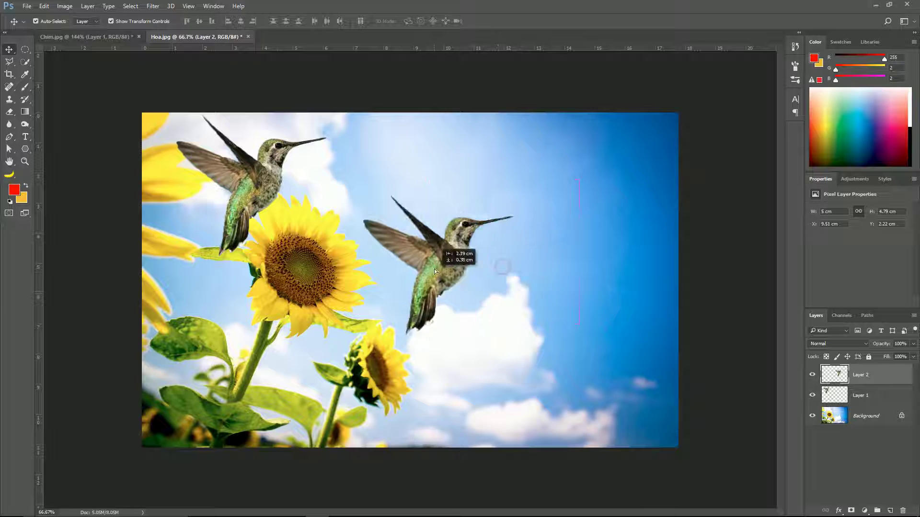
left_click_drag(516, 343, 522, 364)
mouse_move(263, 194)
left_mouse_down()
mouse_move(381, 205)
mouse_move(409, 230)
left_mouse_up()
right_click(412, 229)
Hide the bounding box and move the hummingbirds left over the sunflowers.
left_click(403, 225)
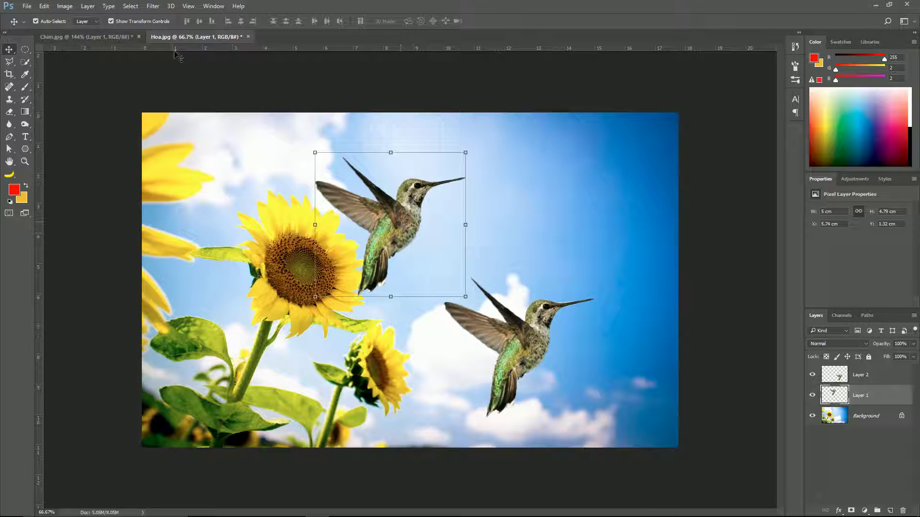
left_click(111, 22)
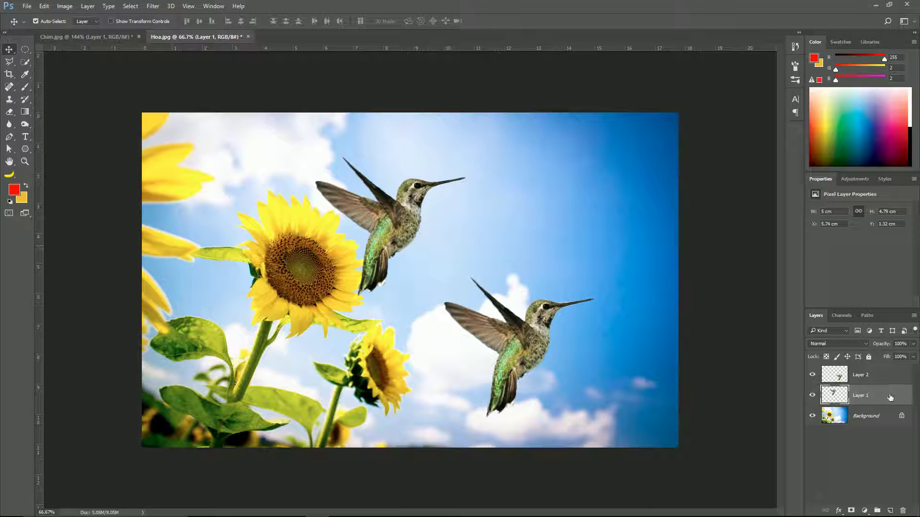
key("ctrl+t")
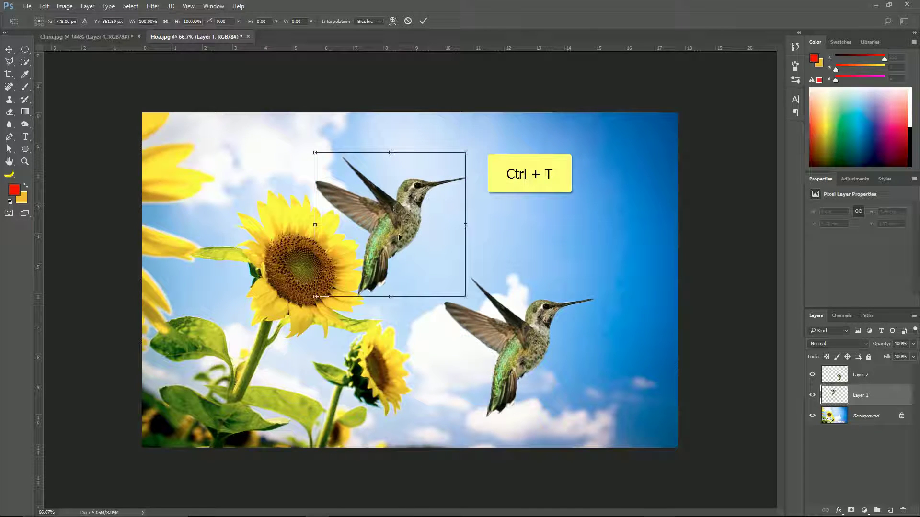
left_click(407, 21)
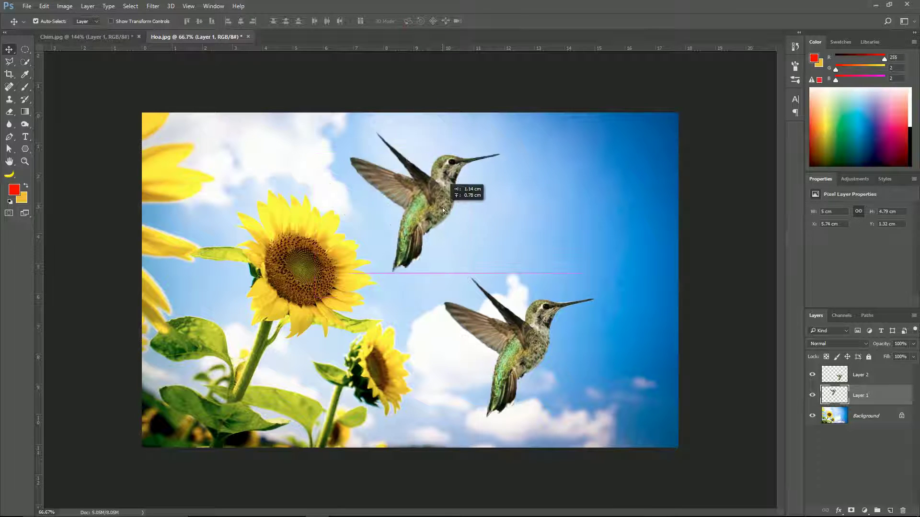
left_click_drag(405, 220, 436, 216)
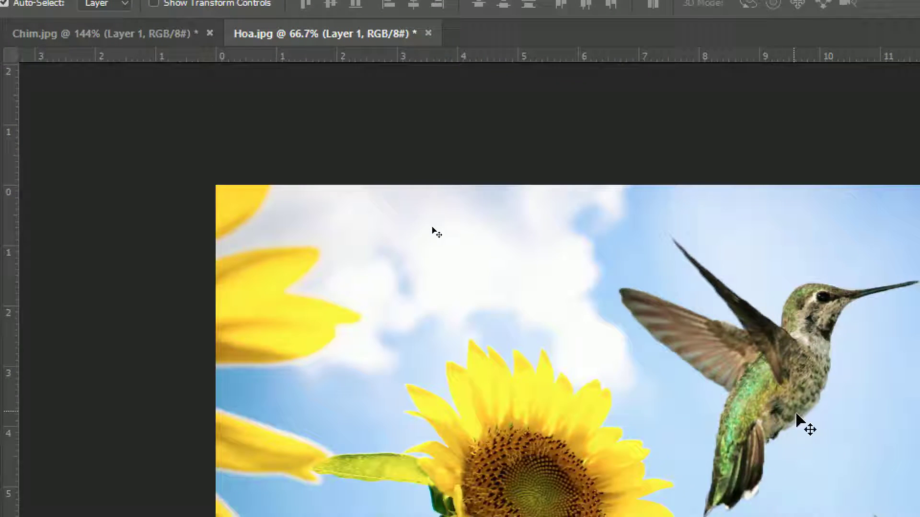
left_click_drag(829, 373, 699, 359)
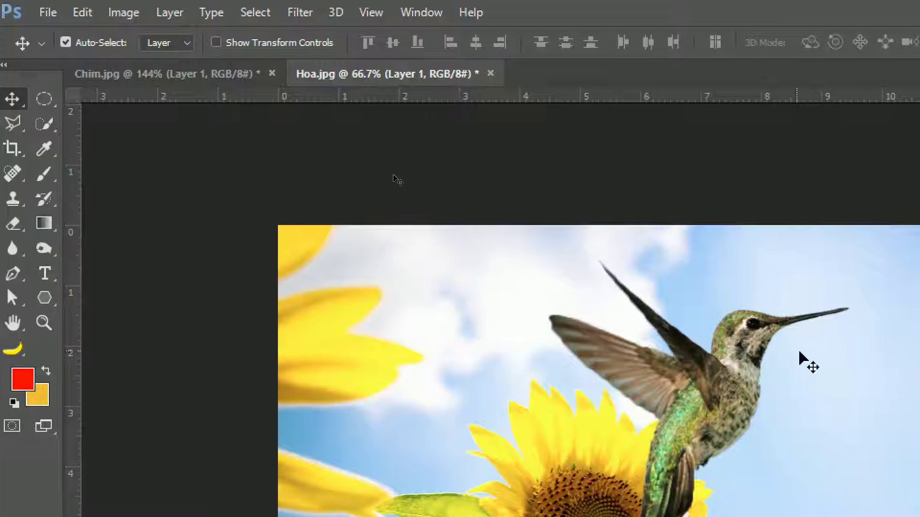
left_click_drag(732, 328, 562, 303)
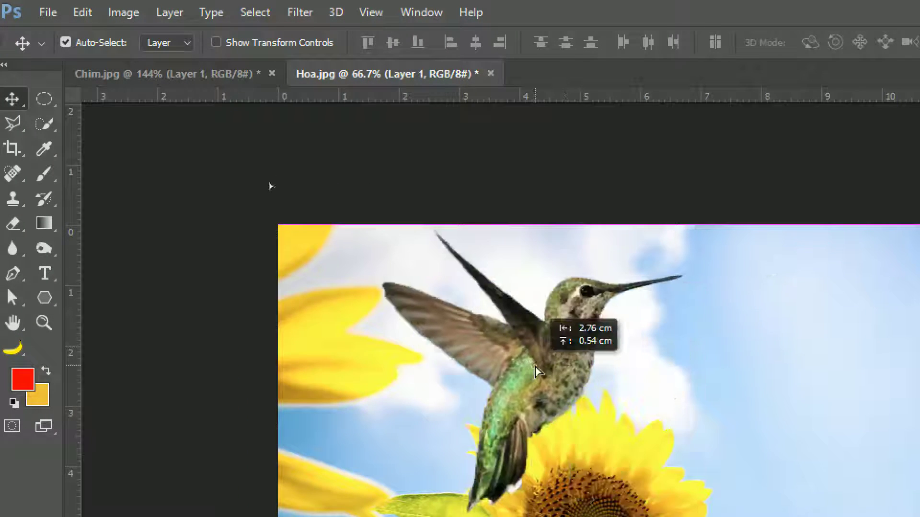
Nudge the hummingbird right and start a Free Transform on it.
left_click(217, 42)
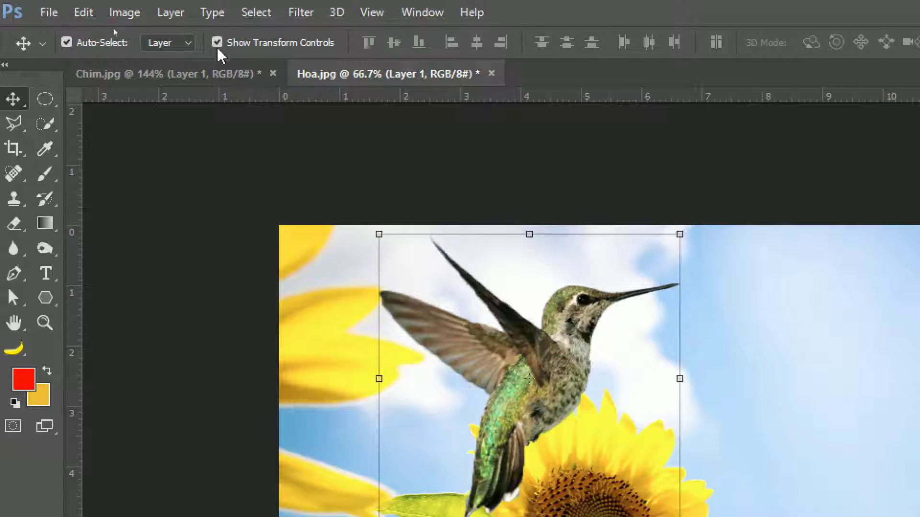
left_click_drag(603, 367, 594, 388)
right_click(585, 350)
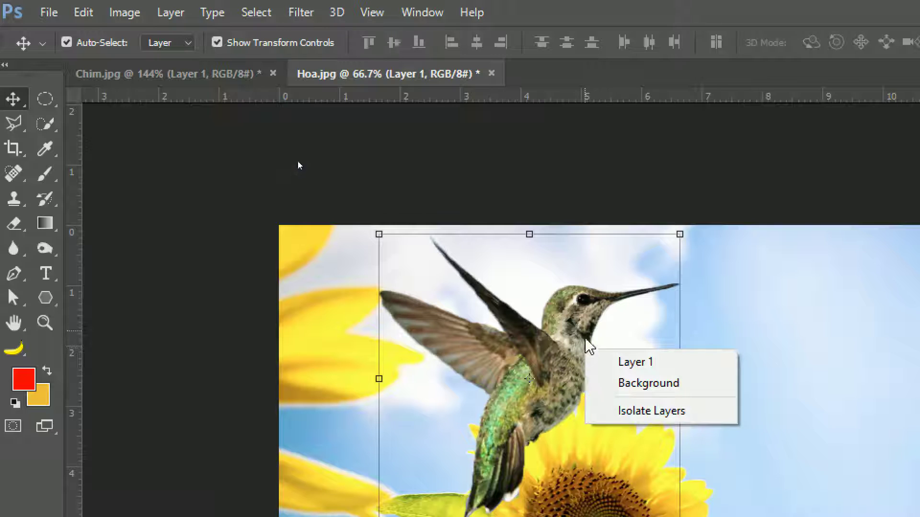
left_click(592, 321)
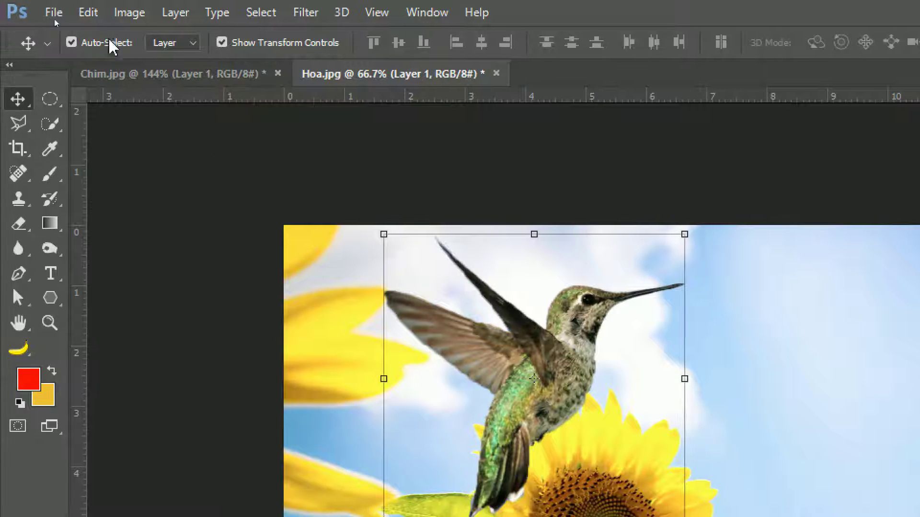
left_click(222, 42)
mouse_move(526, 430)
left_mouse_down()
mouse_move(621, 423)
mouse_move(574, 441)
left_mouse_up()
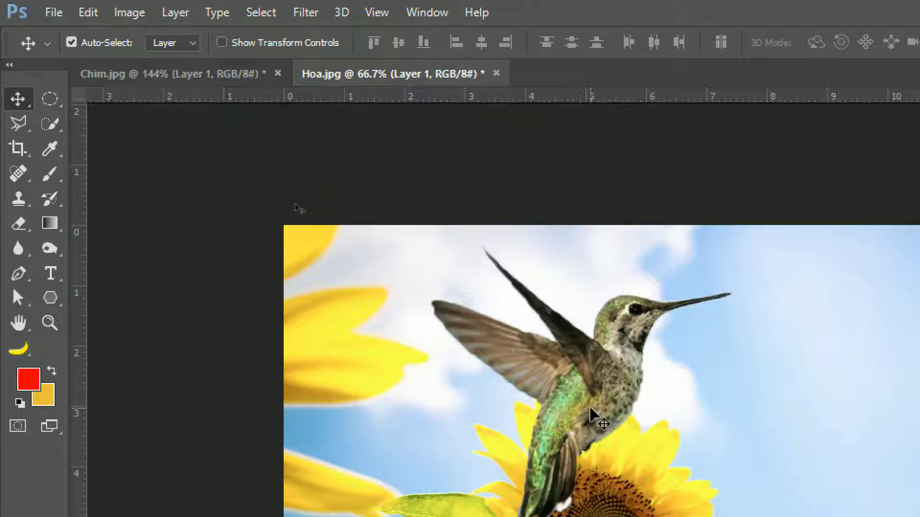
key("ctrl")
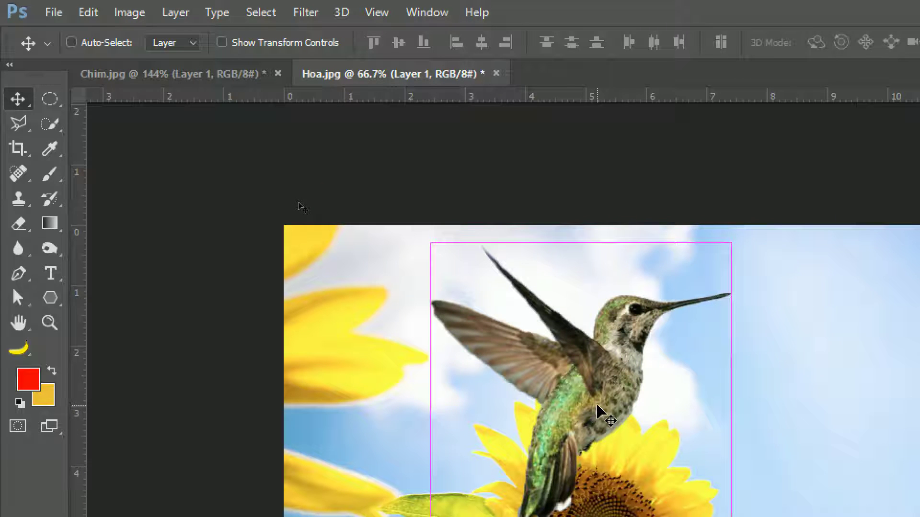
key("ctrl+t")
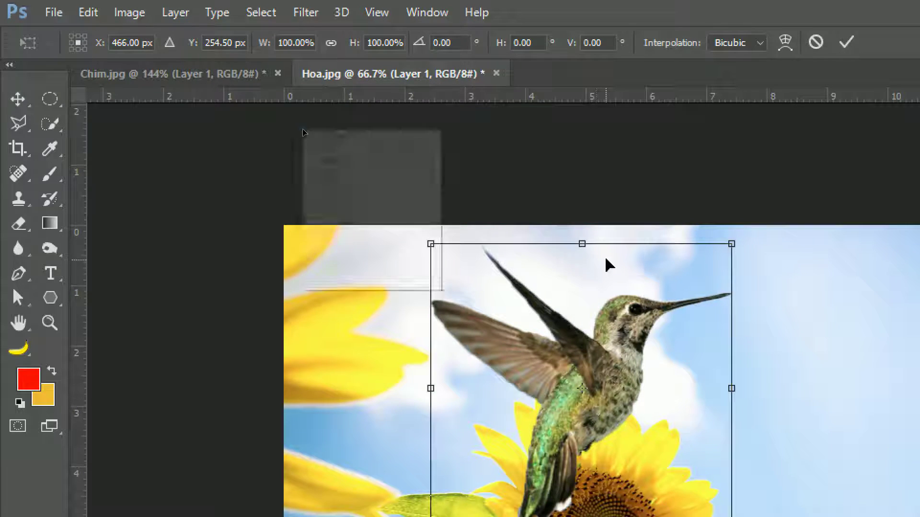
Flip the first hummingbird horizontally and move the second bird up and left.
right_click(609, 261)
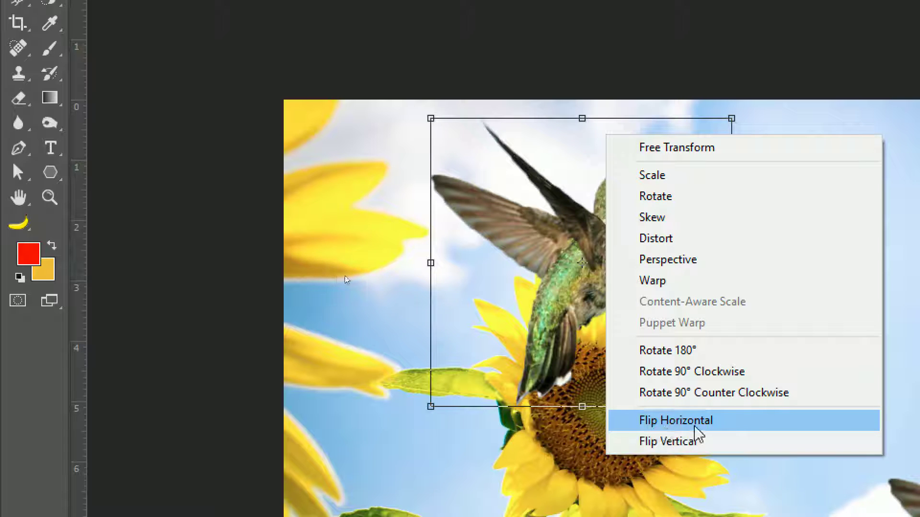
left_click(696, 422)
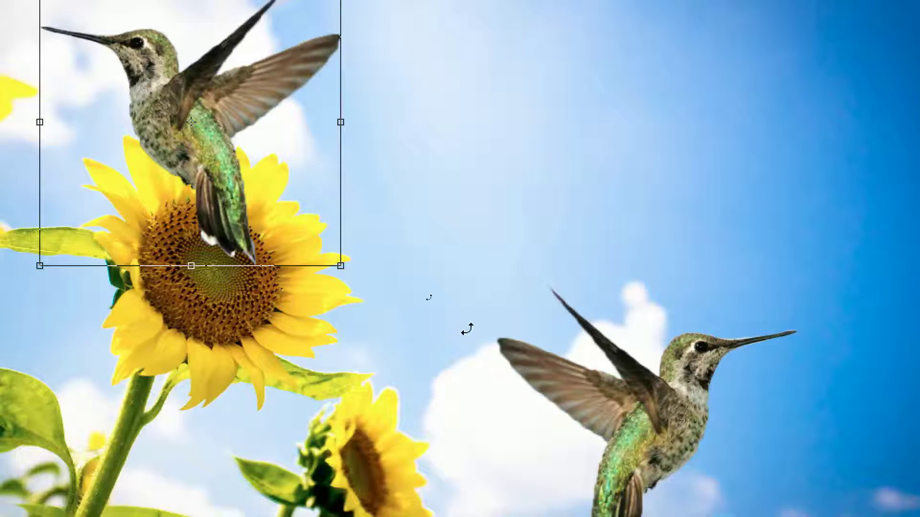
key("Return")
mouse_move(670, 417)
left_mouse_down()
mouse_move(523, 378)
mouse_move(485, 348)
mouse_move(482, 384)
left_mouse_up()
right_click(515, 375)
key("Escape")
Flip the second hummingbird, shrink it, and place it beside the lower sunflower.
key("ctrl+t")
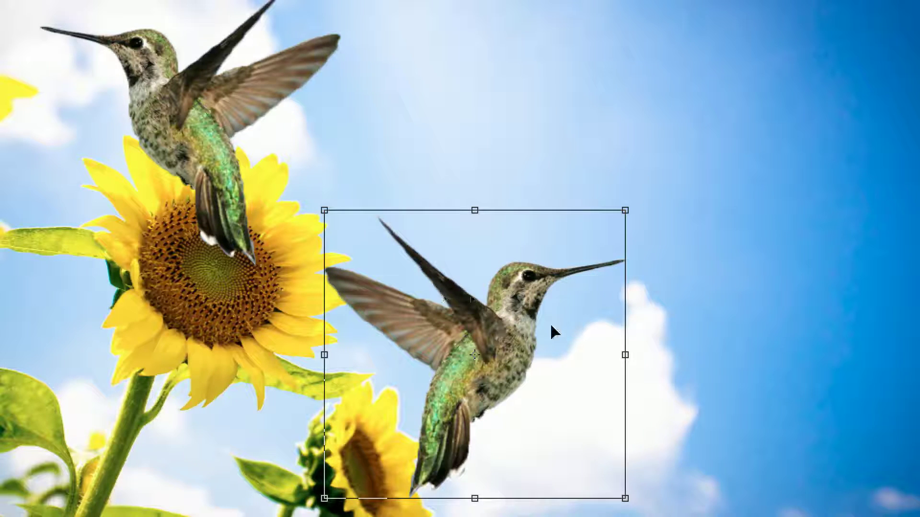
right_click(553, 330)
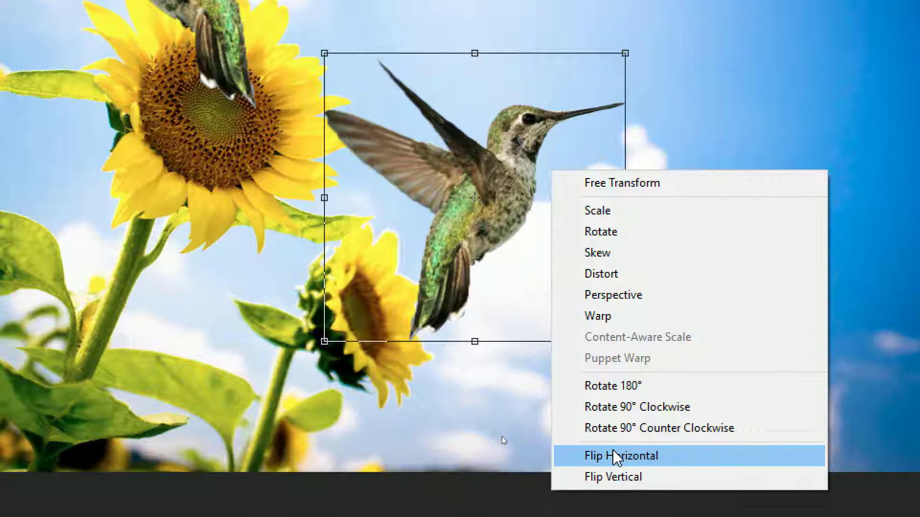
left_click(615, 456)
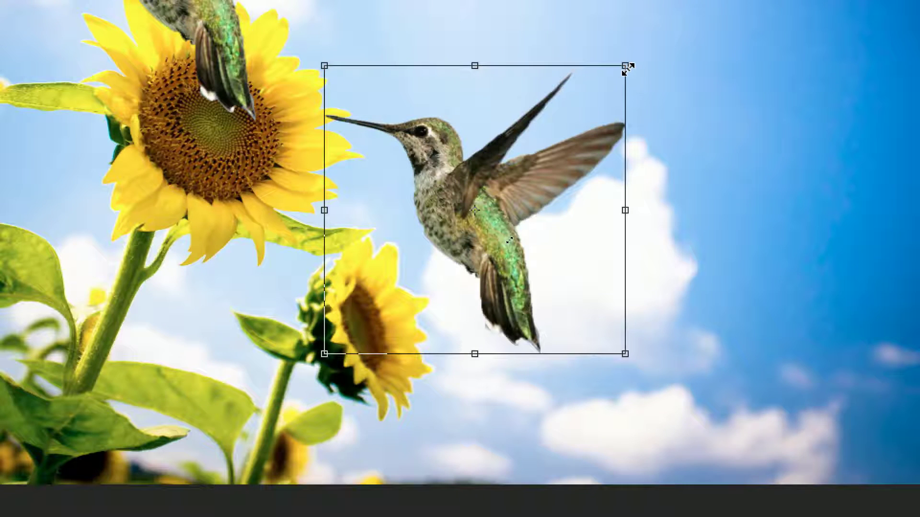
mouse_move(627, 69)
left_mouse_down()
mouse_move(541, 135)
mouse_move(559, 129)
left_mouse_up()
key("Return")
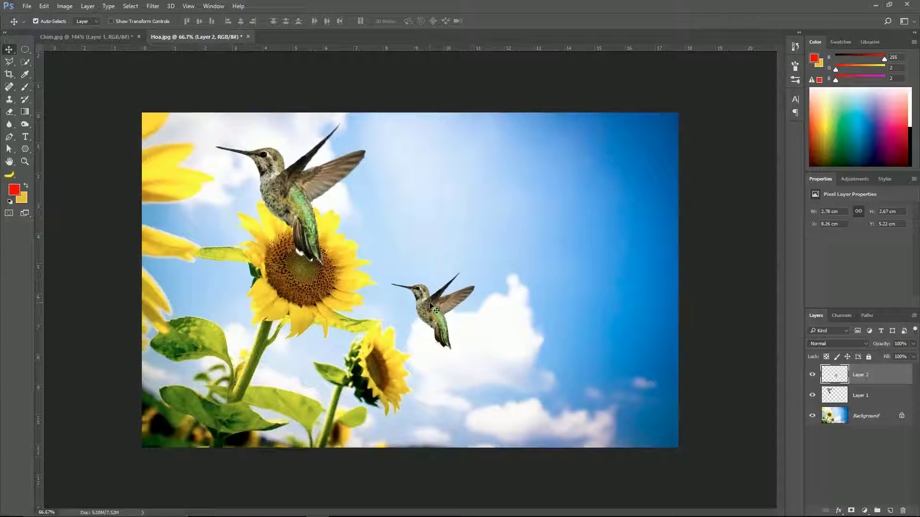
mouse_move(430, 305)
left_mouse_down()
mouse_move(419, 369)
mouse_move(428, 382)
left_mouse_up()
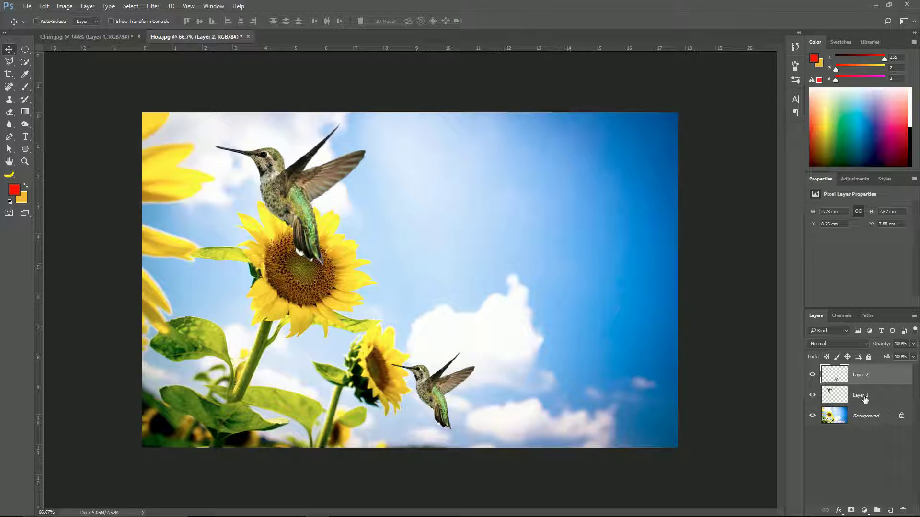
Set the large bird's beak into the big sunflower's centre, nudge the small bird lower, and close Chim.jpg.
left_click(865, 400)
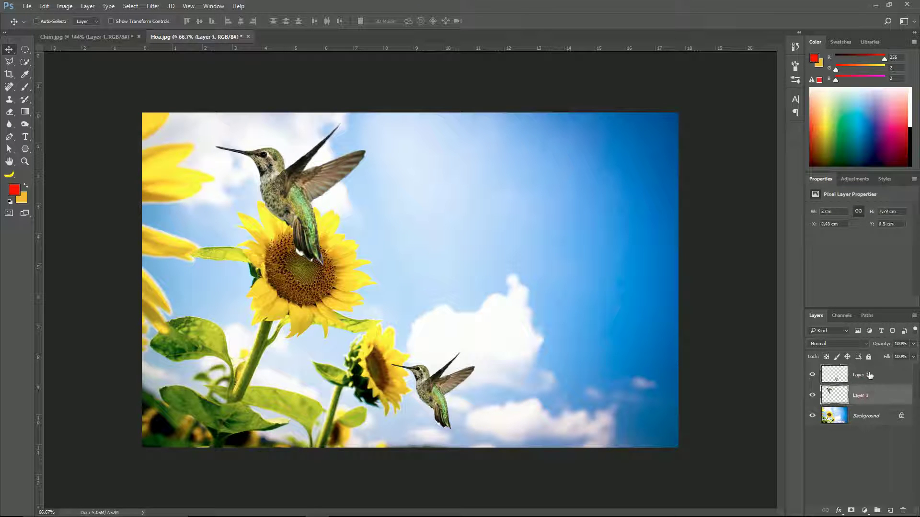
left_click(870, 376)
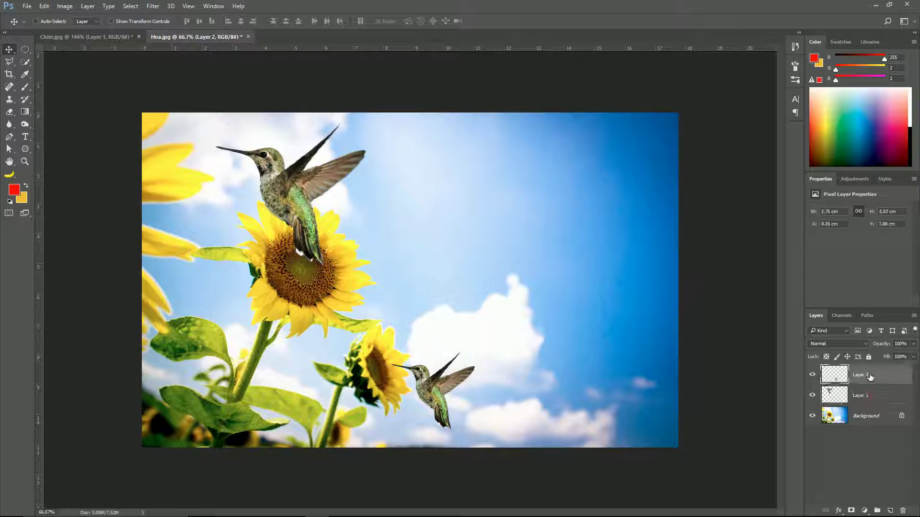
left_click(869, 400)
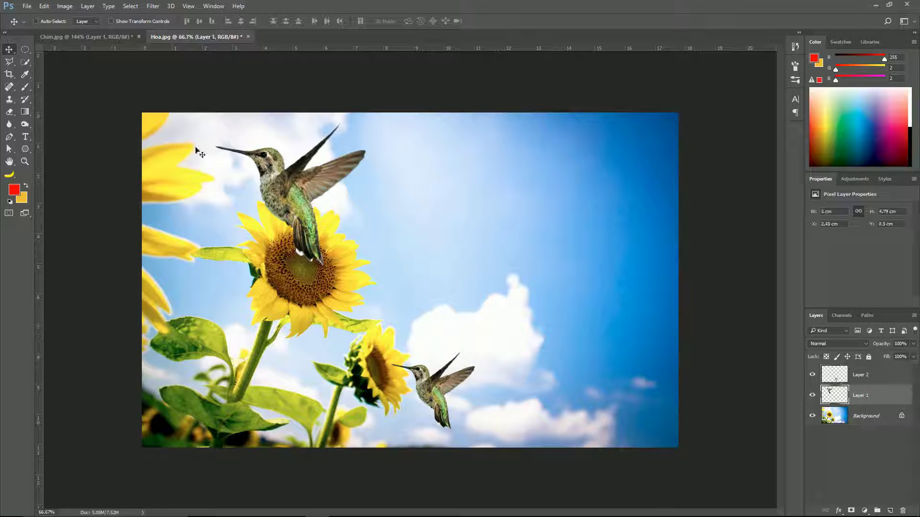
left_click_drag(280, 203, 380, 298)
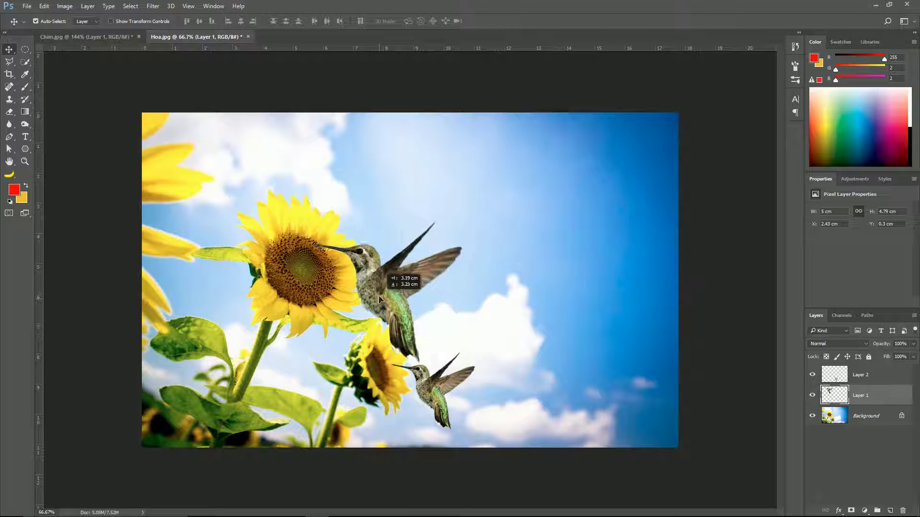
mouse_move(430, 390)
left_mouse_down()
mouse_move(430, 402)
mouse_move(431, 392)
left_mouse_up()
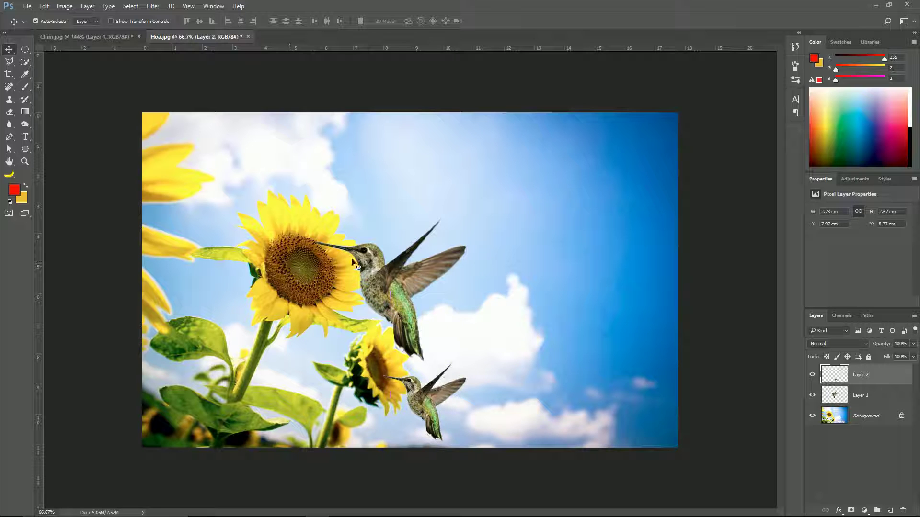
left_click_drag(356, 264, 359, 278)
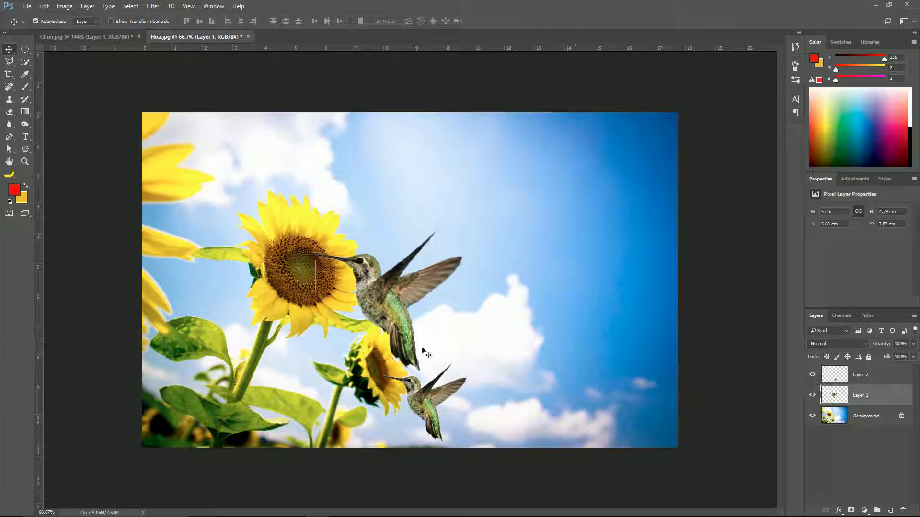
left_click(139, 37)
Close Chim.jpg and Hoa.jpg without saving, then bring up File Explorer.
left_click(455, 200)
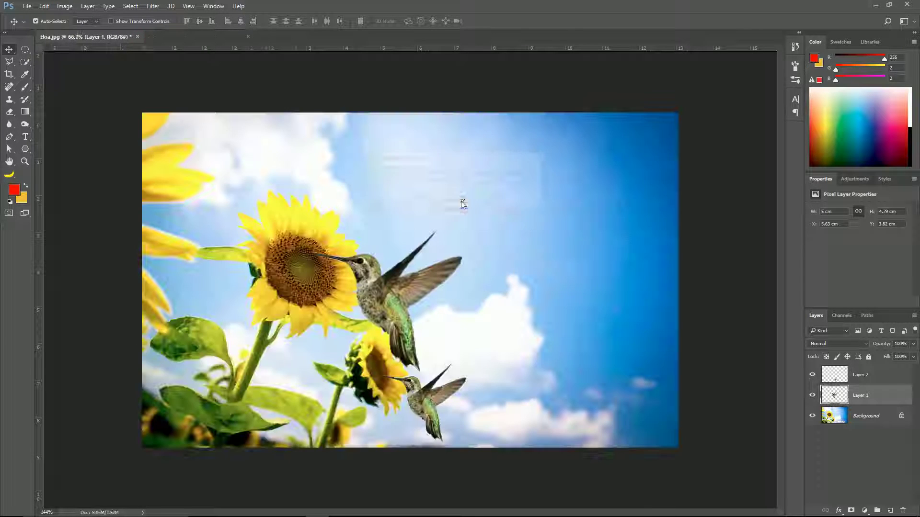
left_click(140, 37)
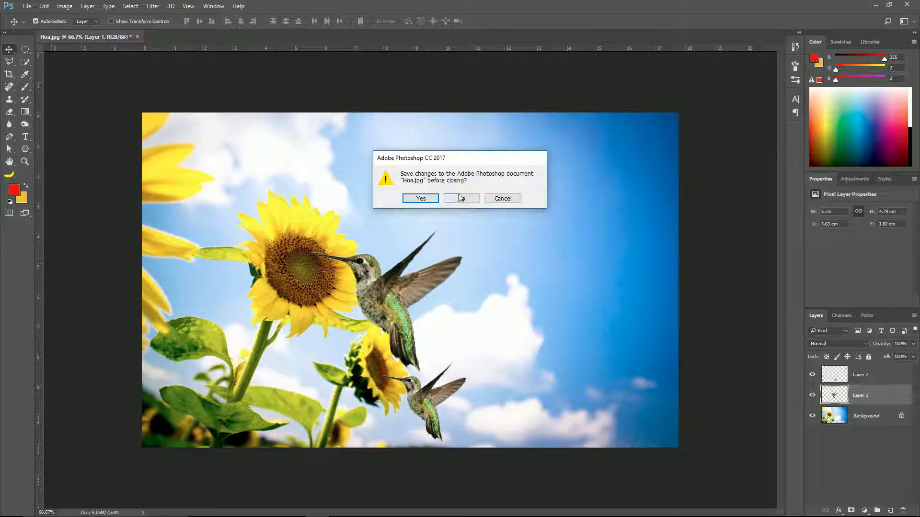
left_click(461, 197)
left_click(246, 508)
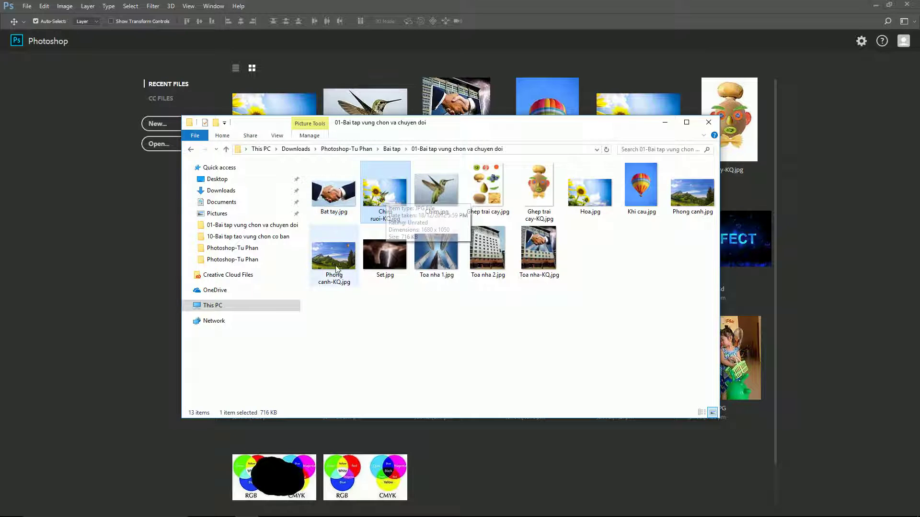
double_click(642, 191)
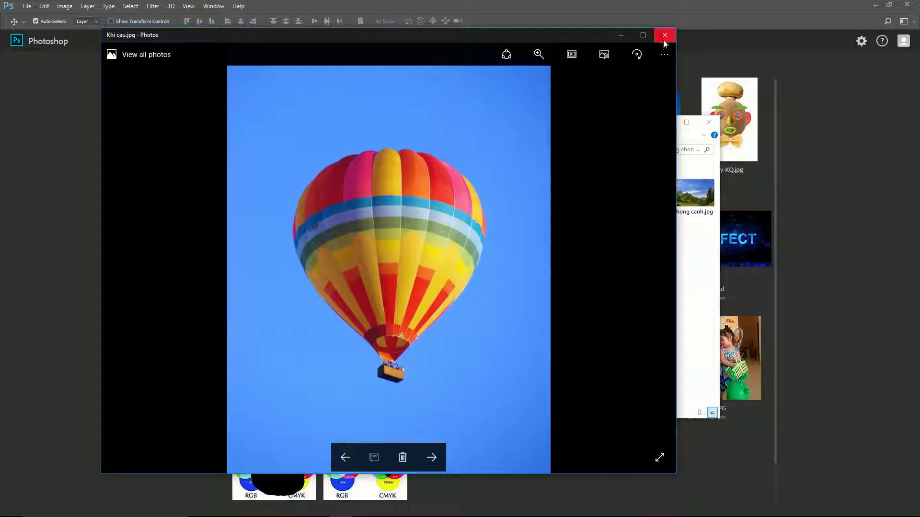
left_click(665, 35)
double_click(697, 194)
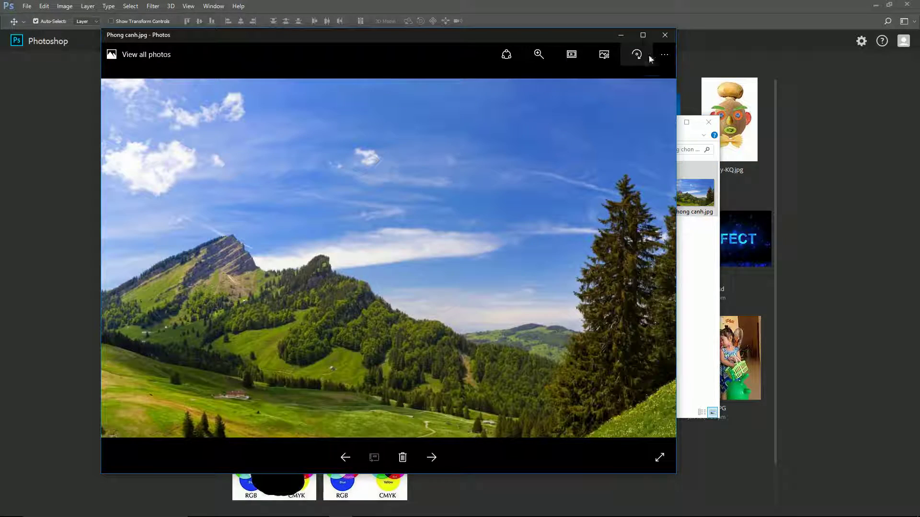
left_click(664, 35)
double_click(330, 250)
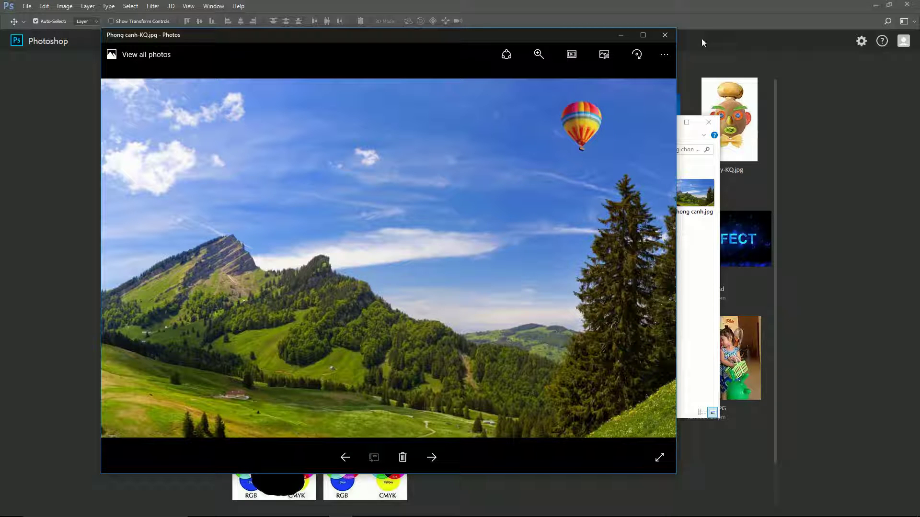
left_click(664, 35)
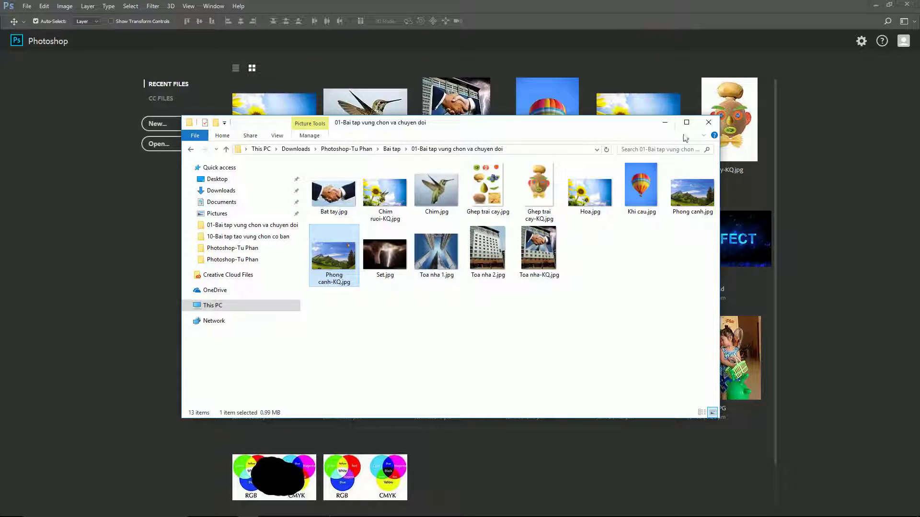
left_click(666, 124)
Open Khi cau.jpg and Phong canh.jpg, then return to the balloon image.
left_click(173, 144)
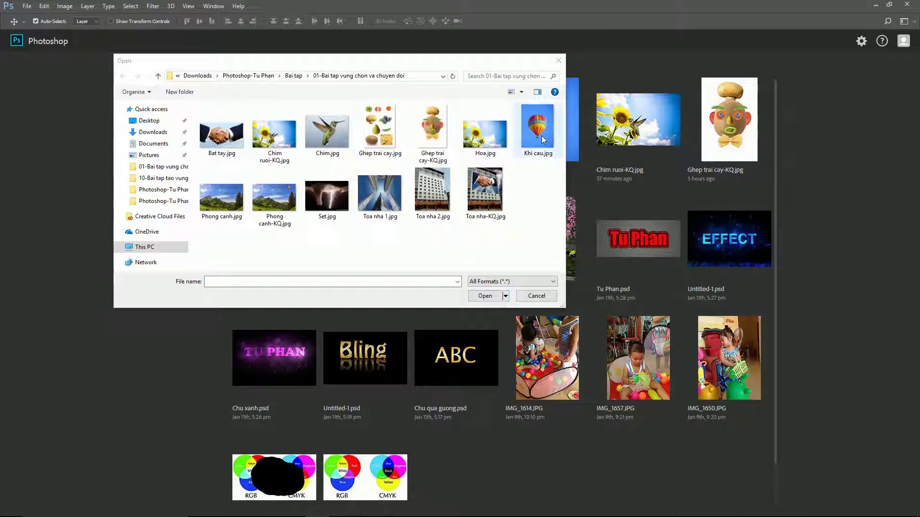
left_click(541, 139)
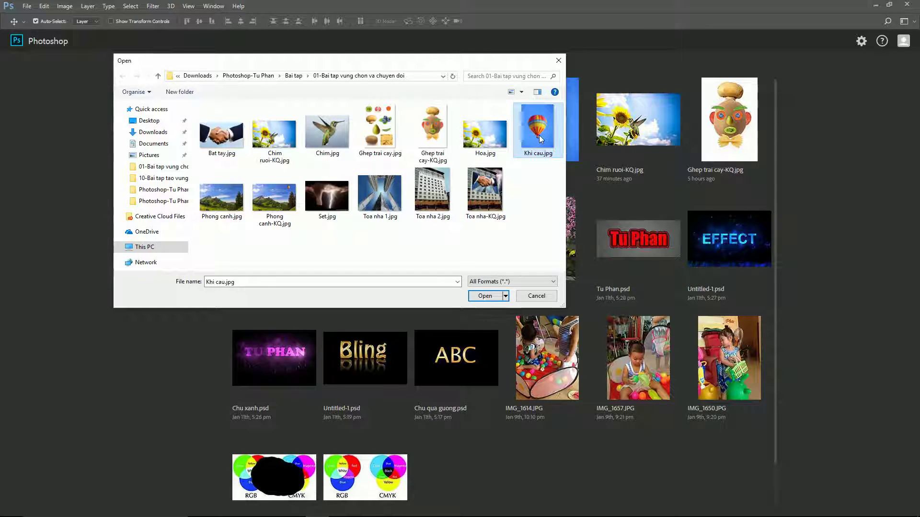
double_click(540, 139)
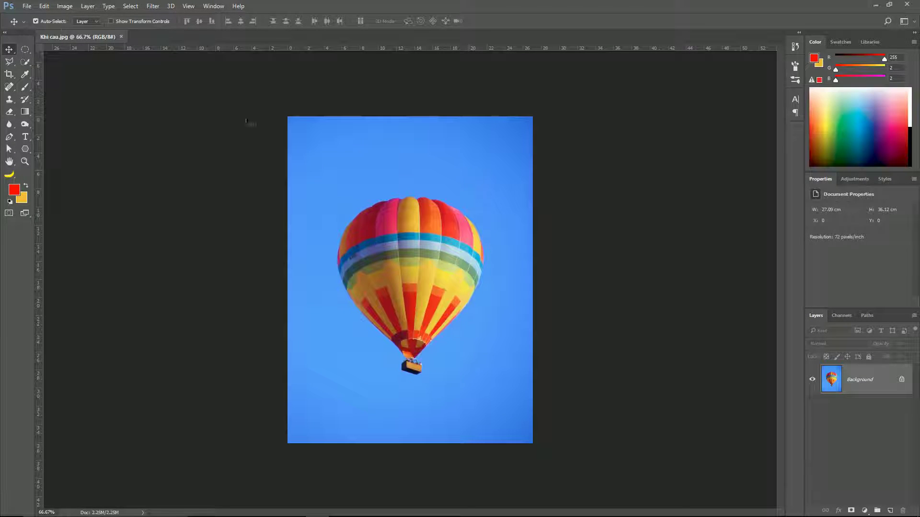
left_click(29, 7)
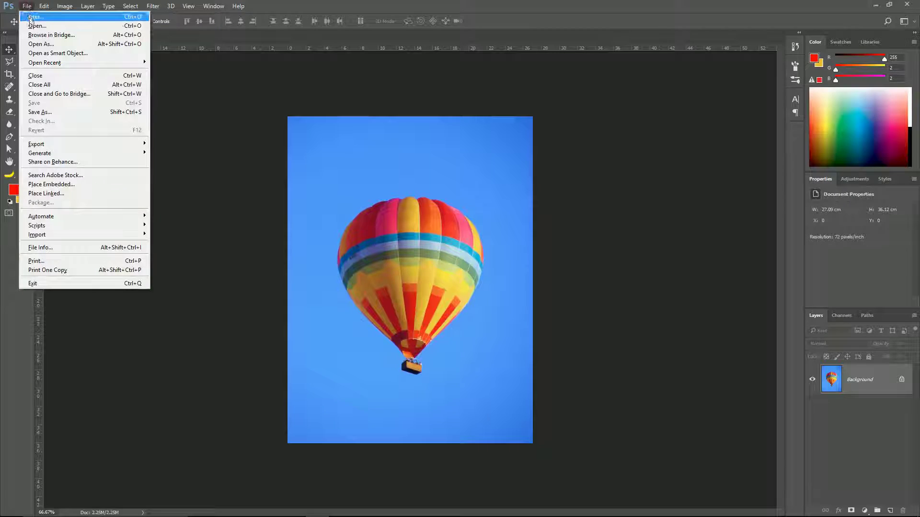
left_click(53, 24)
left_click(120, 145)
double_click(119, 146)
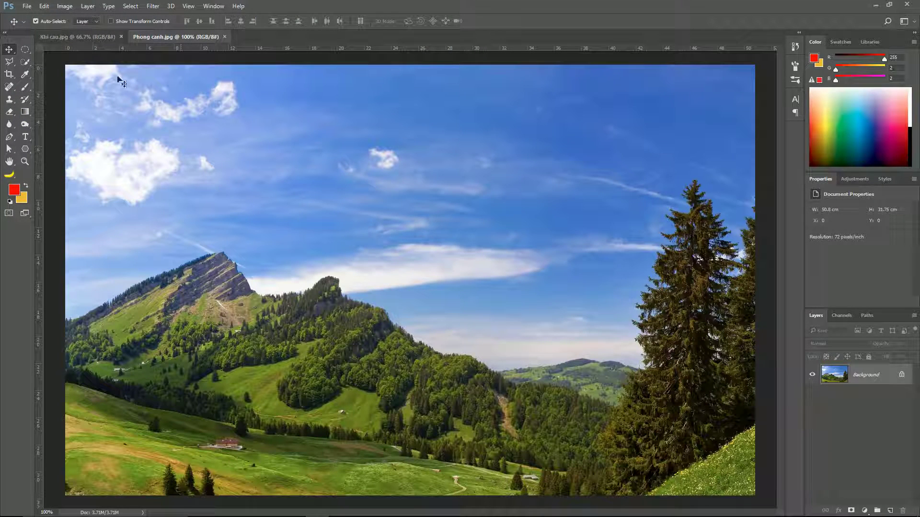
left_click(88, 37)
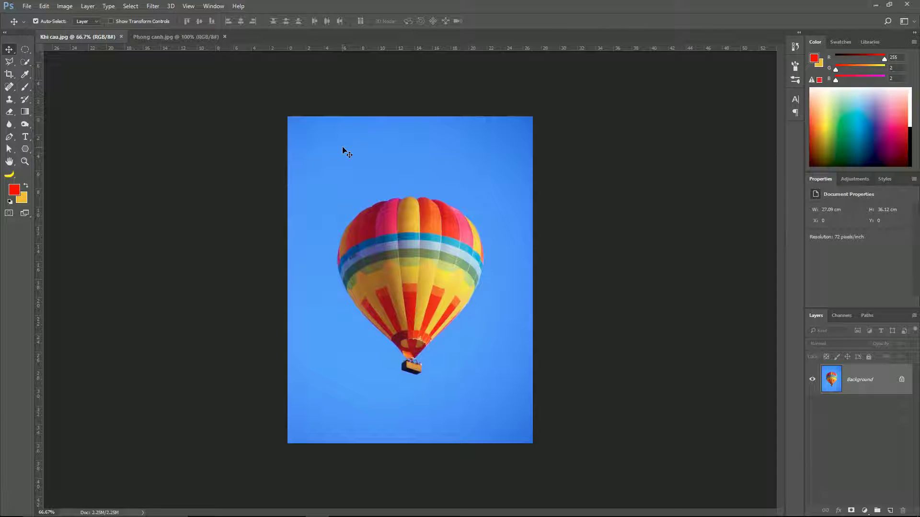
double_click(866, 385)
key("Escape")
left_click(26, 65)
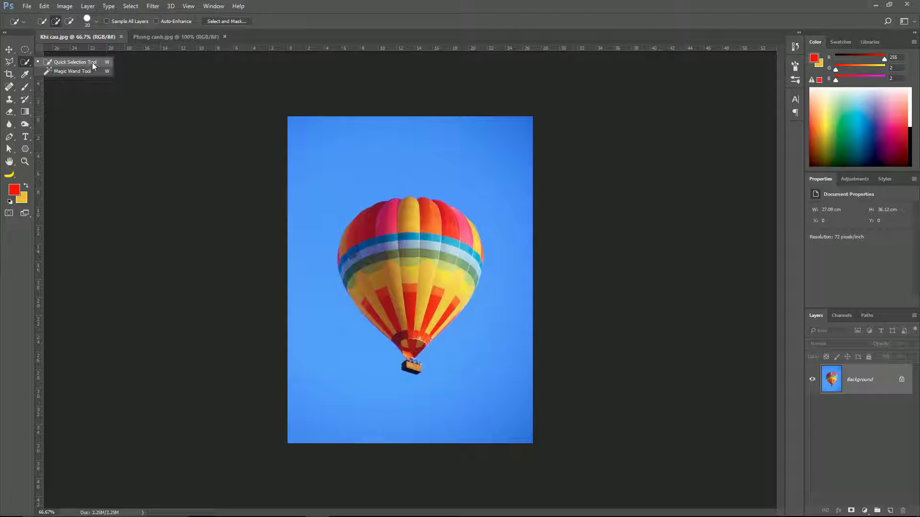
left_click(62, 62)
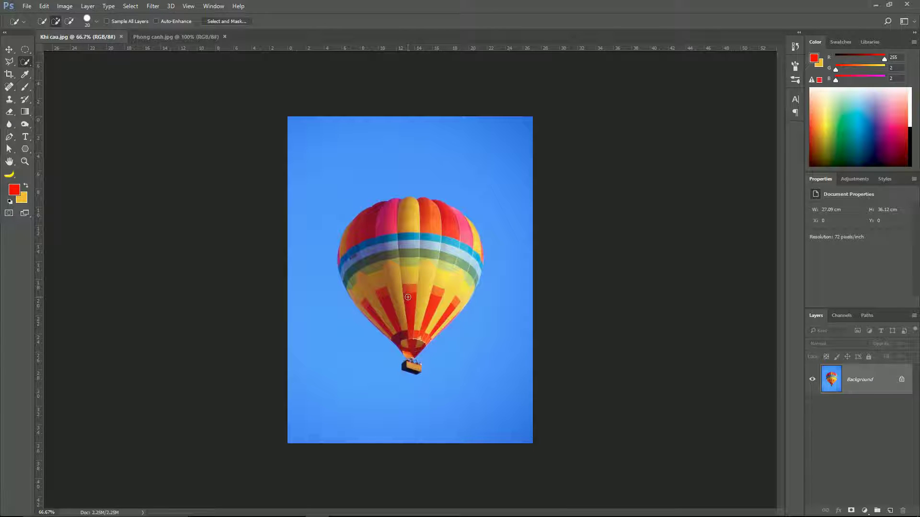
left_click_drag(390, 315, 376, 227)
left_click_drag(441, 255, 450, 236)
scroll(474, 299, "up", 3)
scroll(408, 398, "up", 3)
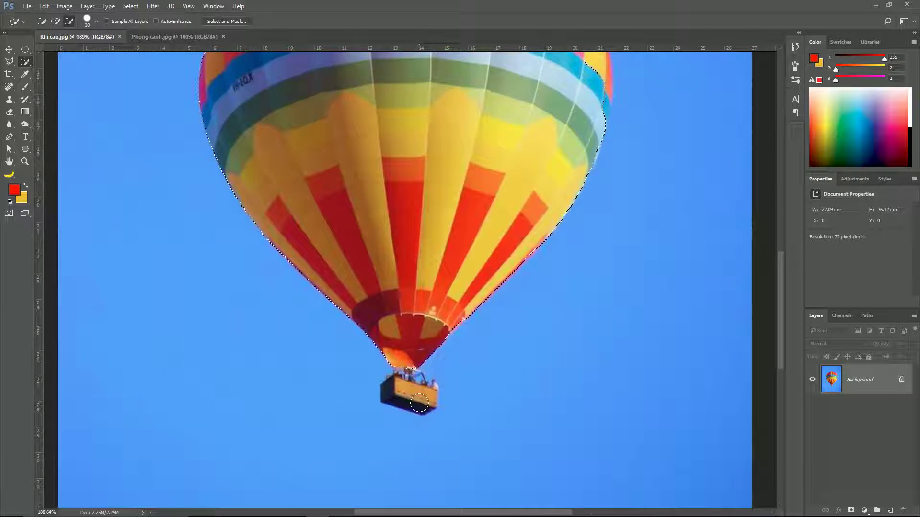
scroll(408, 399, "up", 1)
left_click_drag(408, 398, 422, 390)
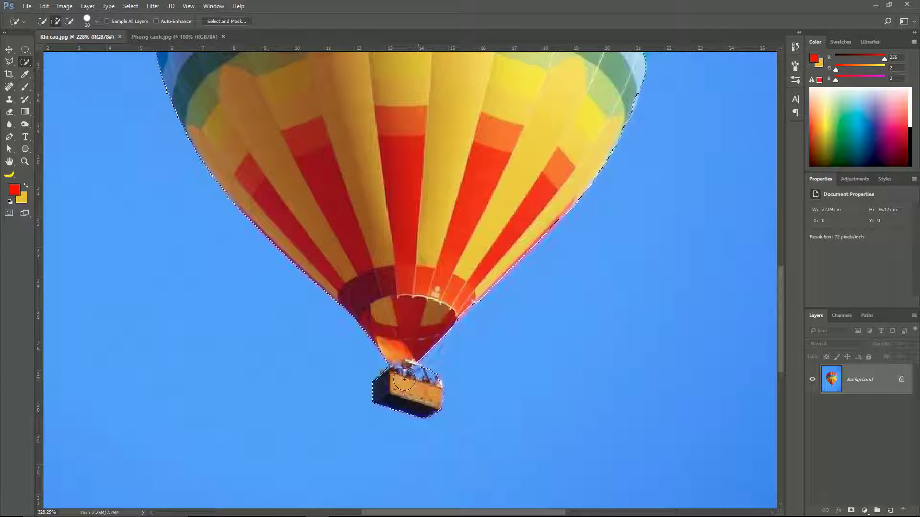
scroll(428, 356, "down", 3)
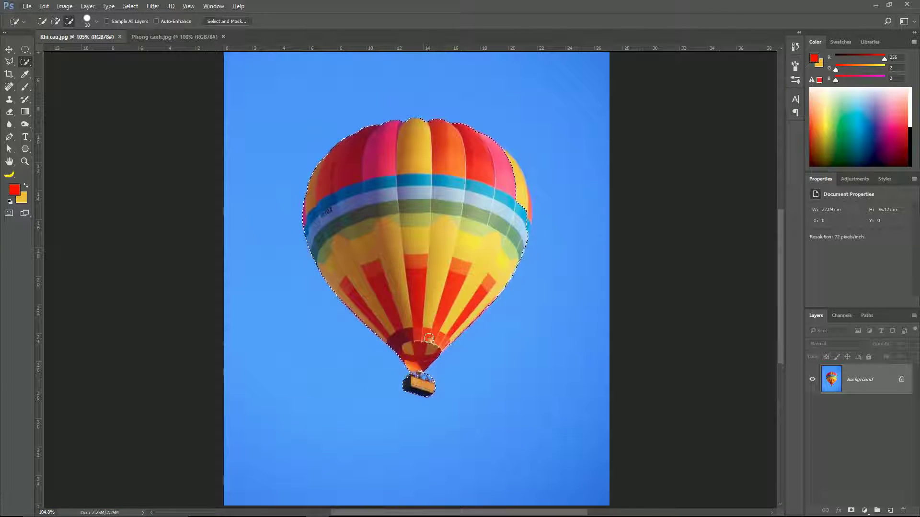
key("ctrl+d")
right_click(26, 68)
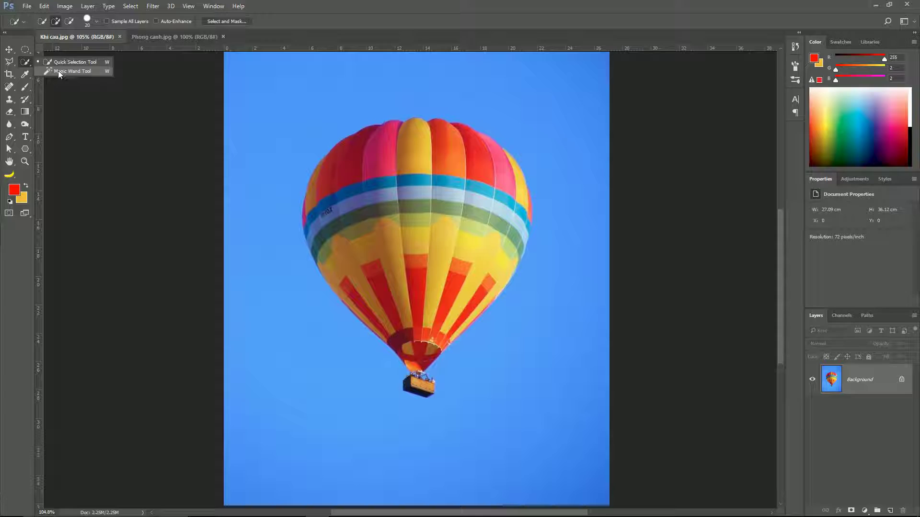
Magic Wand the sky, adding the top-right and bottom-right corner patches.
left_click(59, 71)
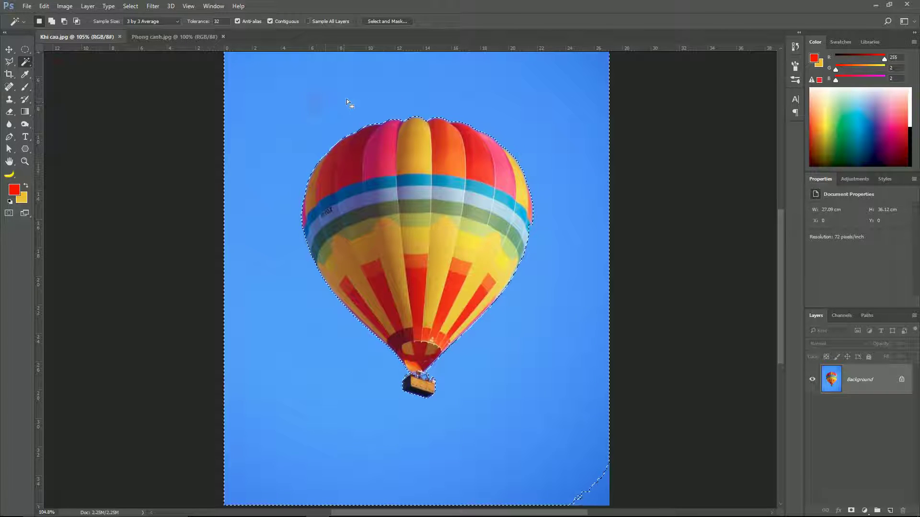
scroll(539, 353, "down", 1)
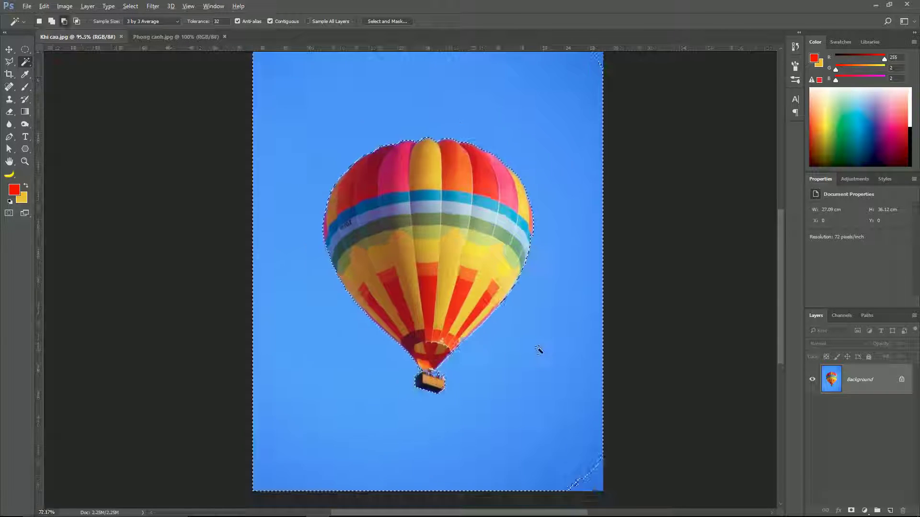
scroll(539, 353, "down", 2)
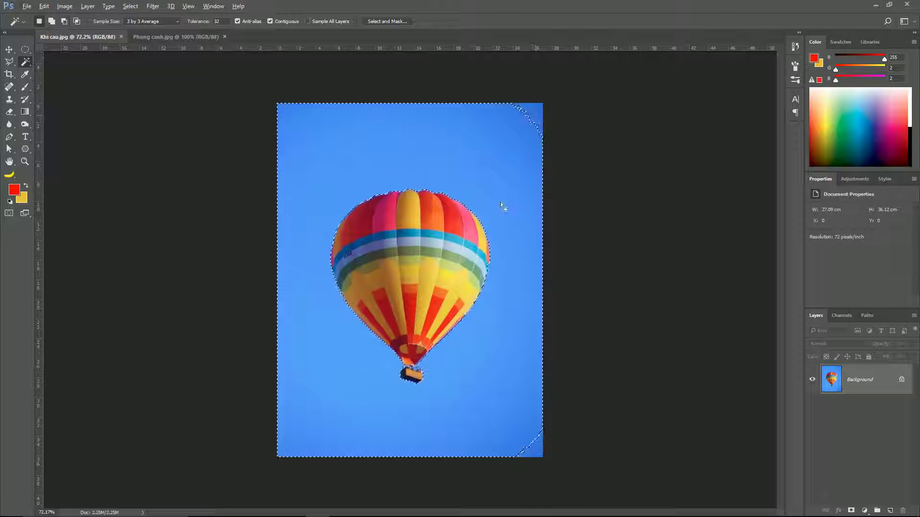
left_click(536, 115, "shift")
left_click(533, 408, "shift")
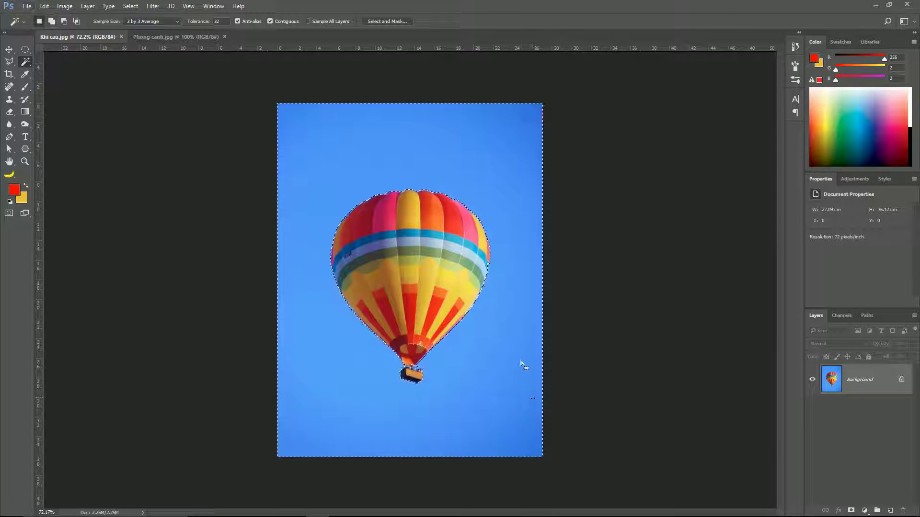
scroll(474, 366, "up", 1)
scroll(464, 368, "down", 1)
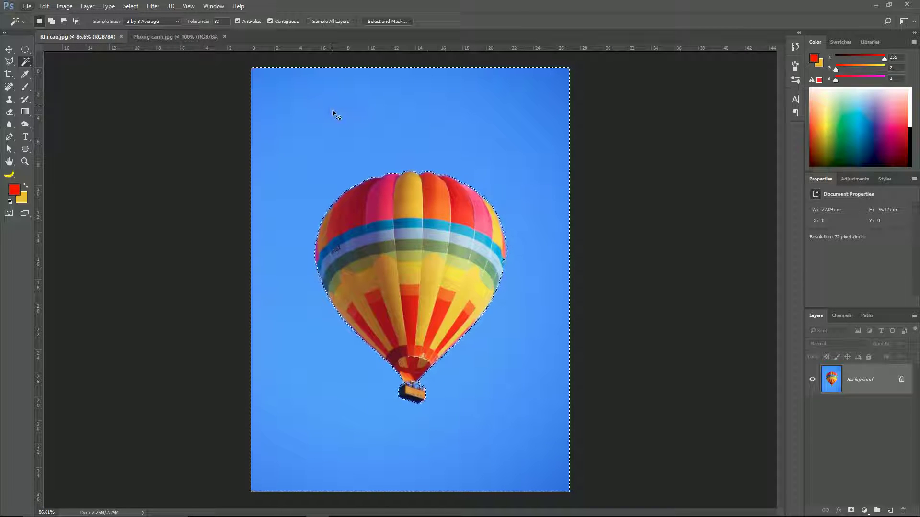
left_click_drag(333, 120, 503, 315)
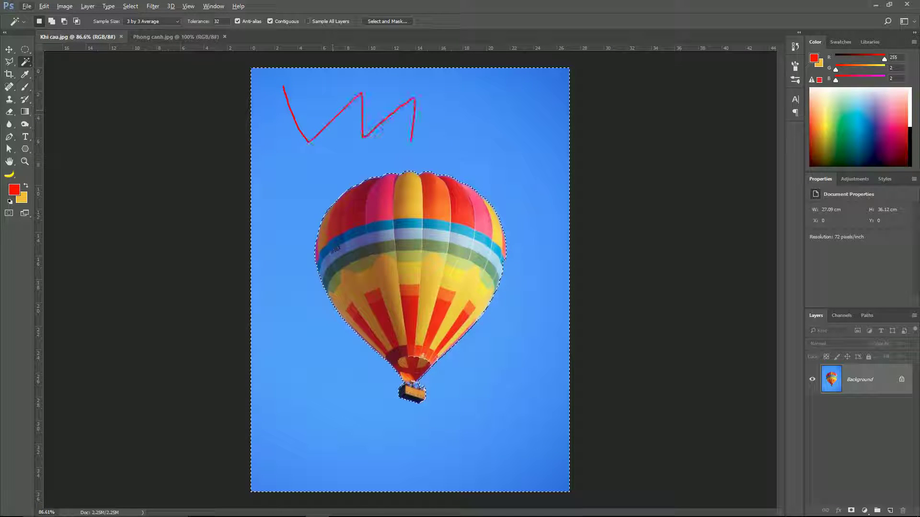
mouse_move(531, 467)
left_mouse_down()
mouse_move(314, 369)
mouse_move(271, 237)
mouse_move(281, 113)
mouse_move(393, 124)
left_mouse_up()
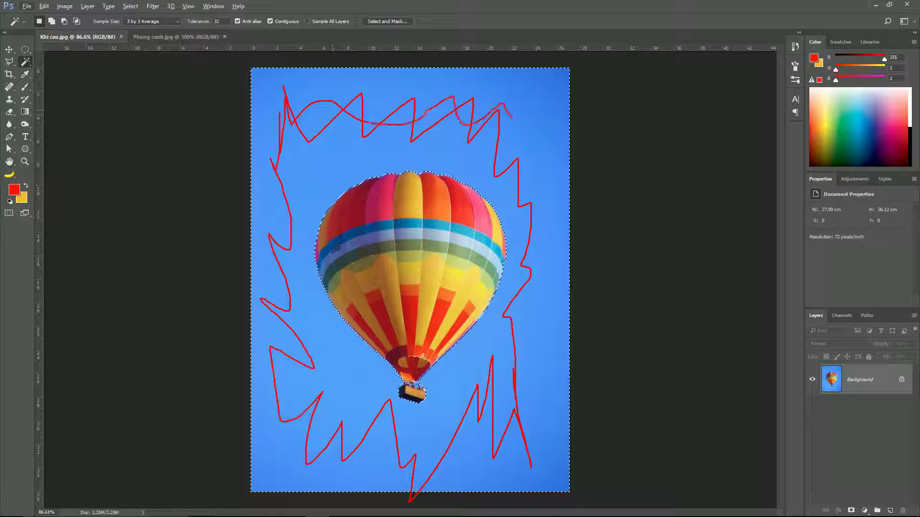
key("Escape")
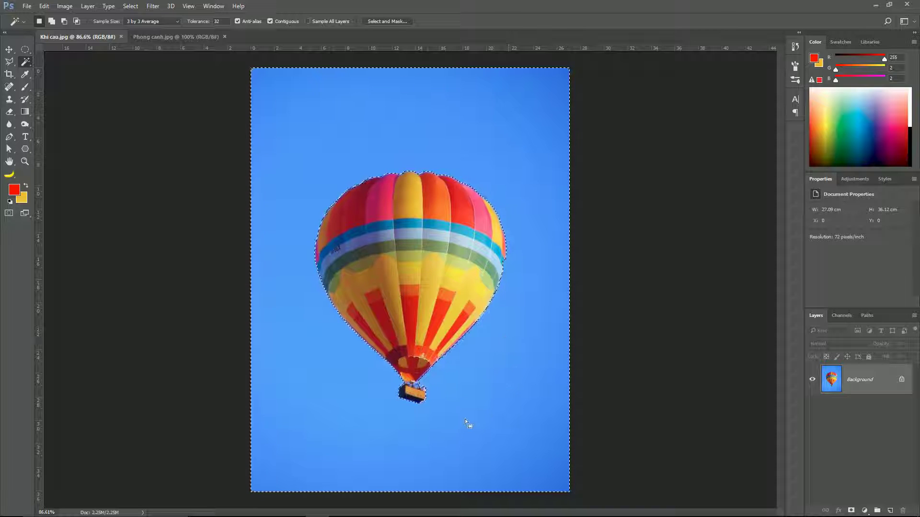
Look for the inverse-selection command in the context menu and Select menu.
right_click(501, 386)
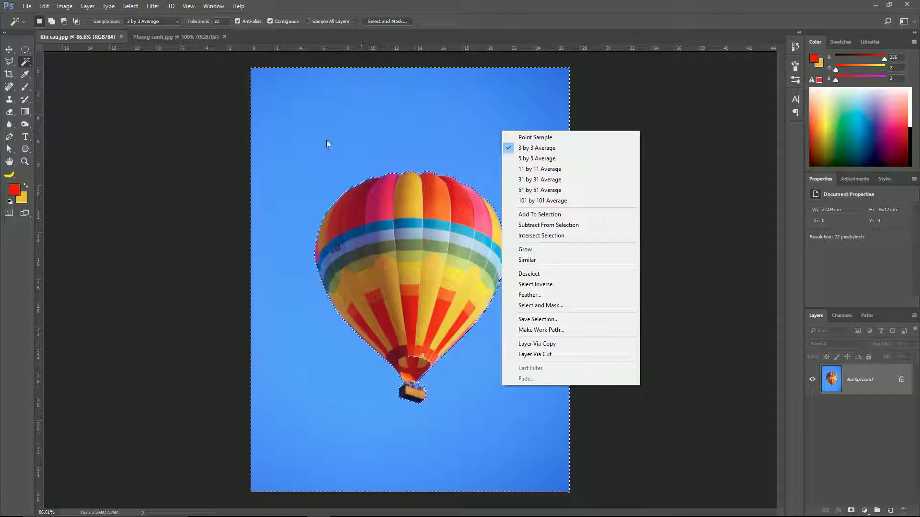
left_click(542, 286)
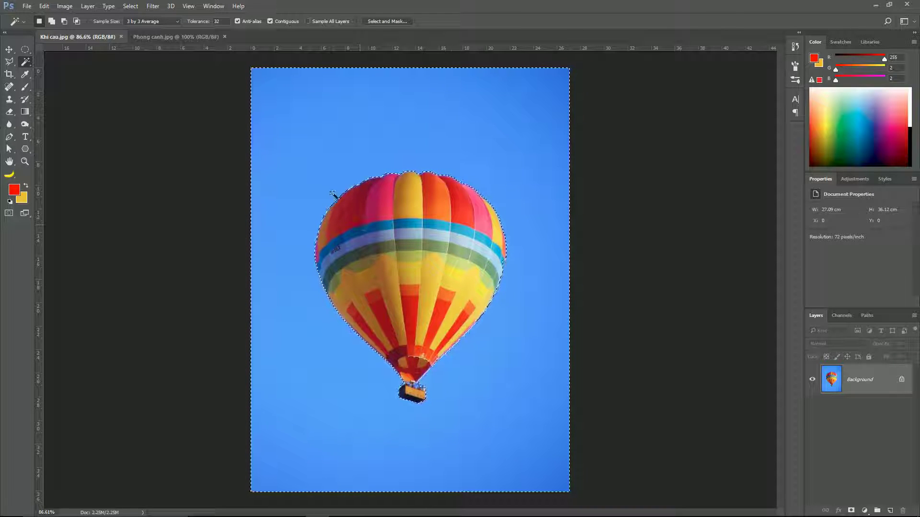
left_click(128, 7)
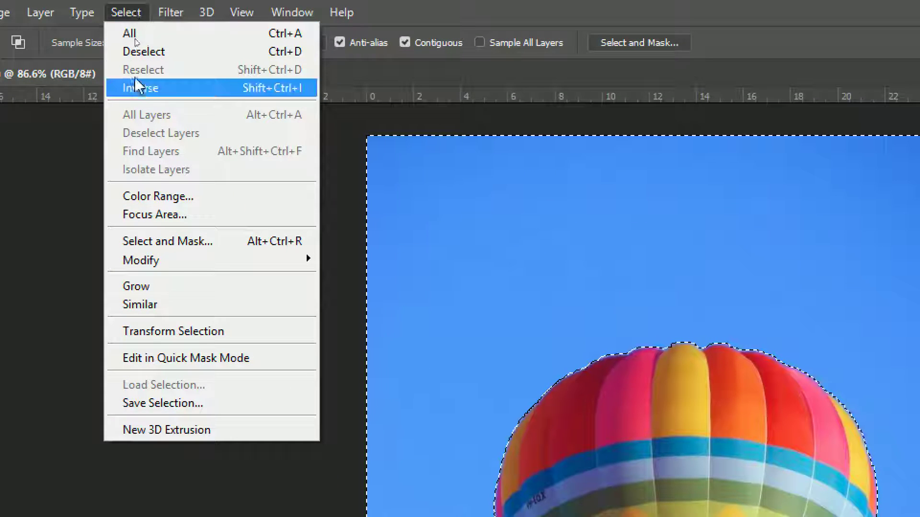
Apply Select > Inverse so only the balloon and basket stay selected.
left_click(271, 89)
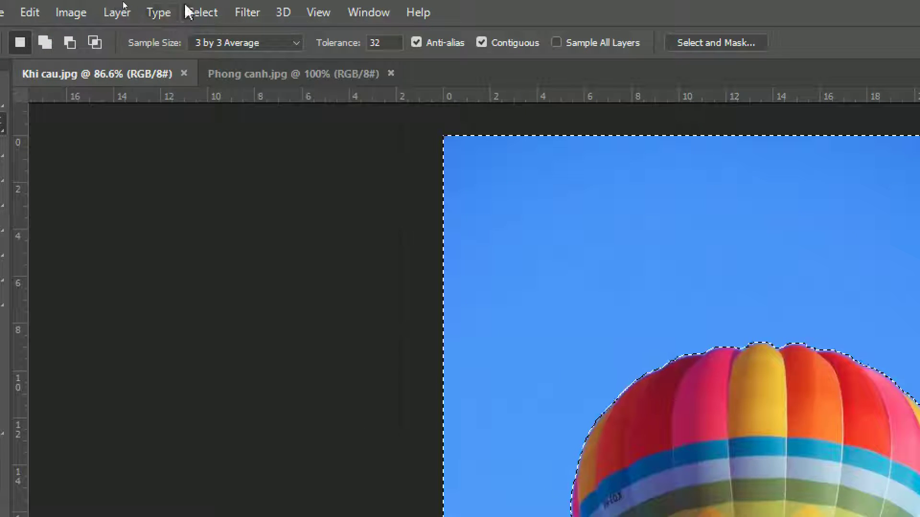
left_click(201, 12)
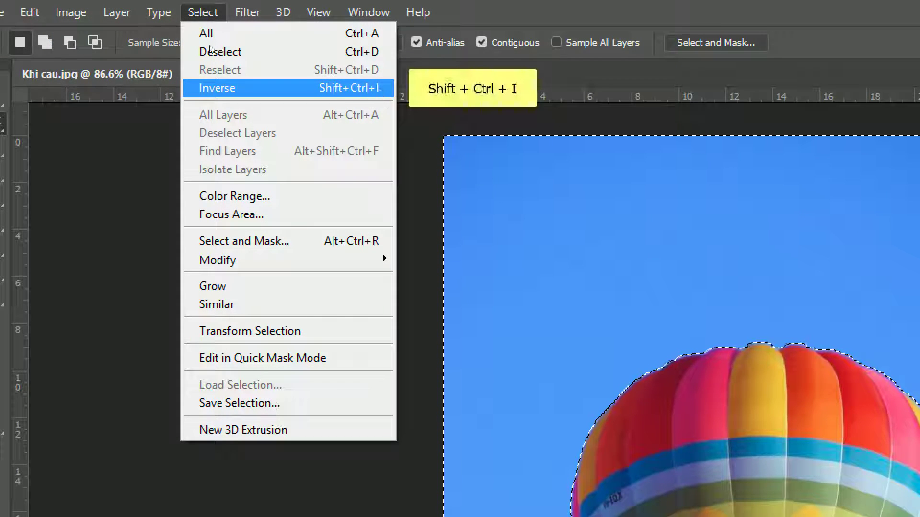
left_click(370, 92)
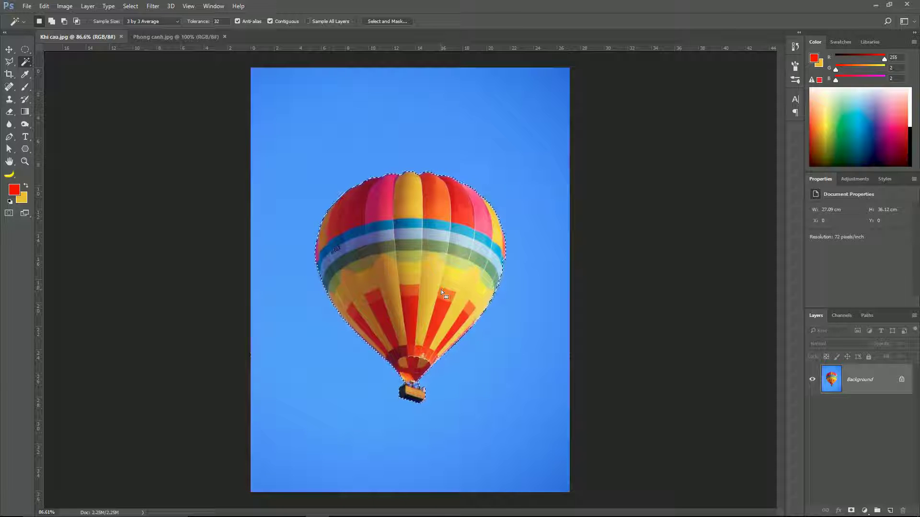
Copy the balloon to its own layer and drag it into the landscape sky.
key("ctrl+j")
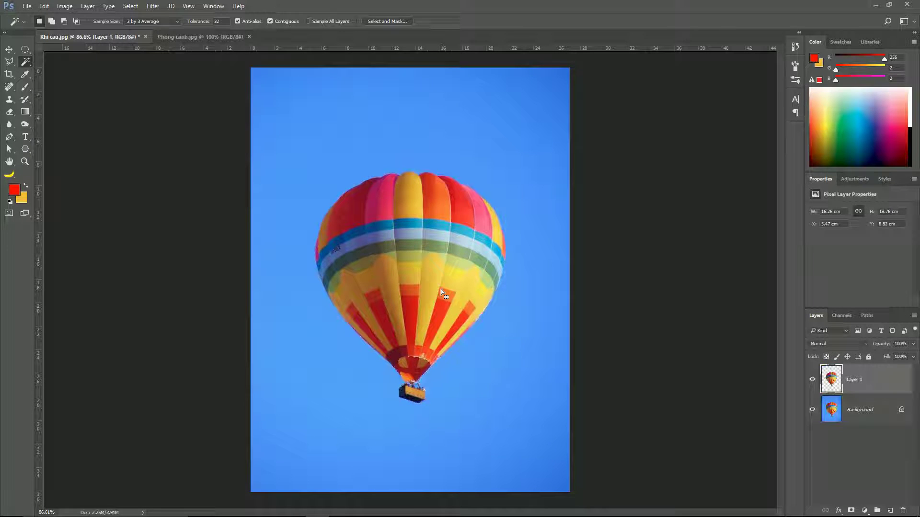
left_click(812, 410)
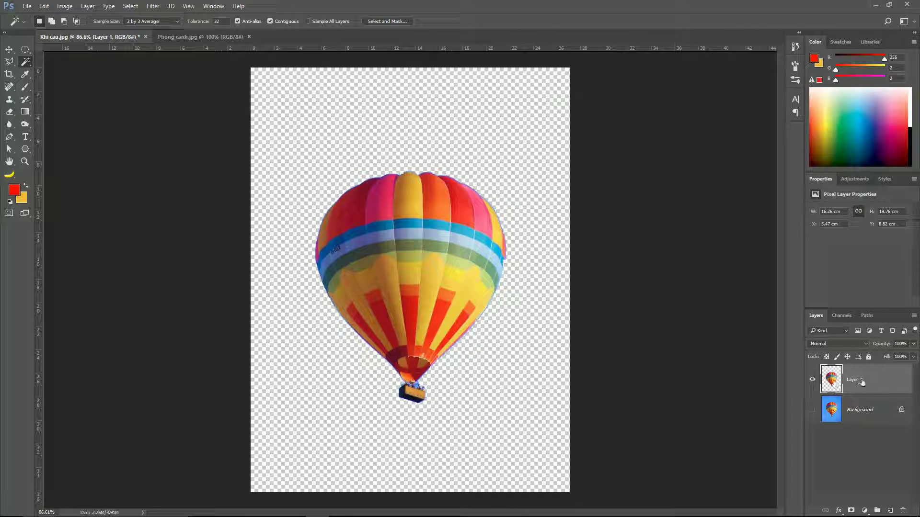
key("v")
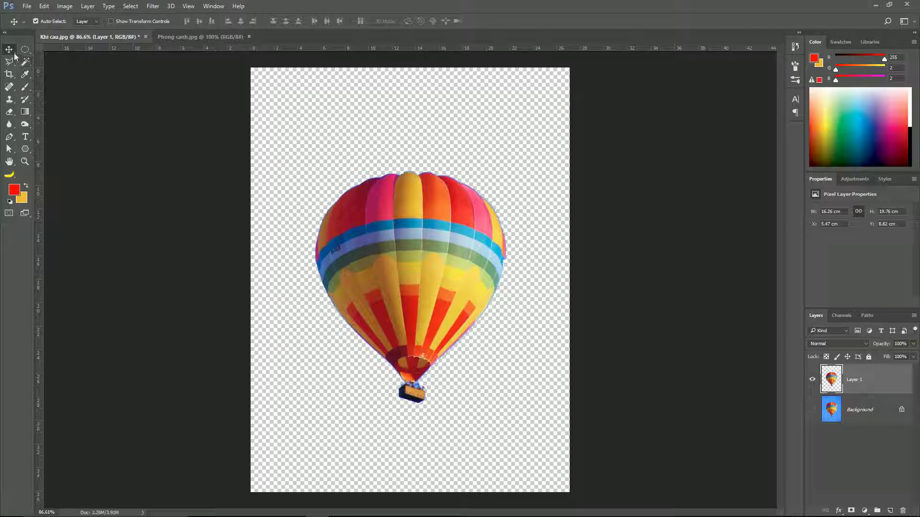
left_click_drag(417, 270, 190, 40)
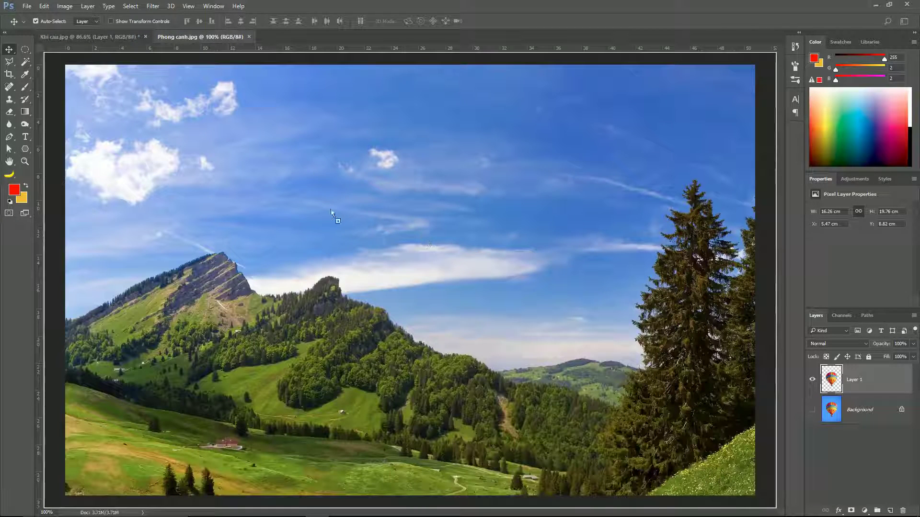
left_click_drag(190, 40, 384, 264)
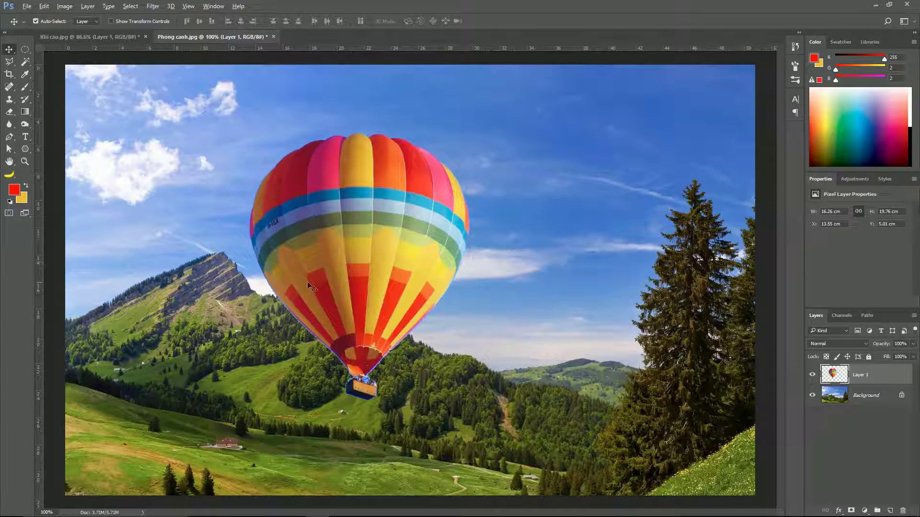
Inspect the oversized balloon in the landscape, undo the paste, and return to Khi cau.jpg.
scroll(309, 286, "up", 2)
scroll(297, 287, "up", 2)
scroll(285, 290, "up", 2)
scroll(272, 292, "up", 2)
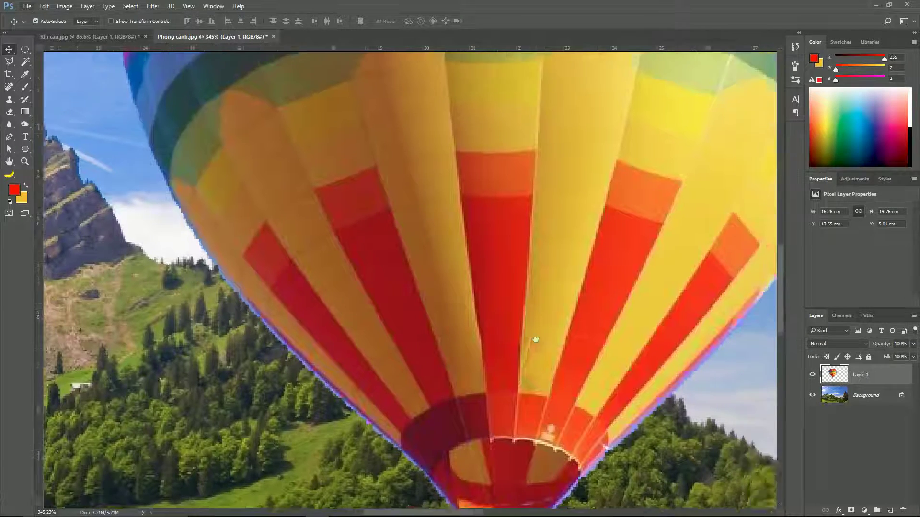
left_click_drag(531, 338, 465, 386)
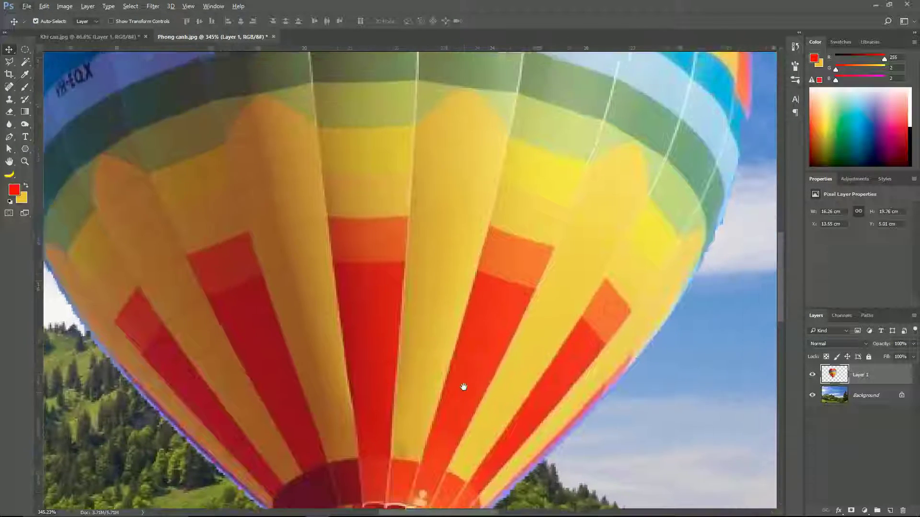
mouse_move(571, 282)
left_mouse_down()
mouse_move(557, 395)
mouse_move(677, 452)
left_mouse_up()
mouse_move(445, 343)
left_mouse_down()
mouse_move(396, 181)
mouse_move(435, 280)
left_mouse_up()
scroll(403, 321, "down", 2)
scroll(370, 359, "down", 2)
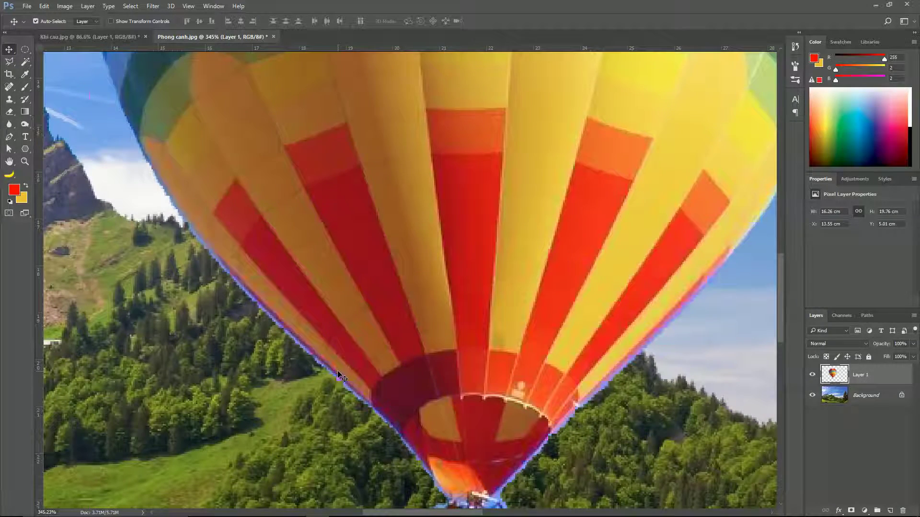
key("ctrl+z")
left_click(110, 37)
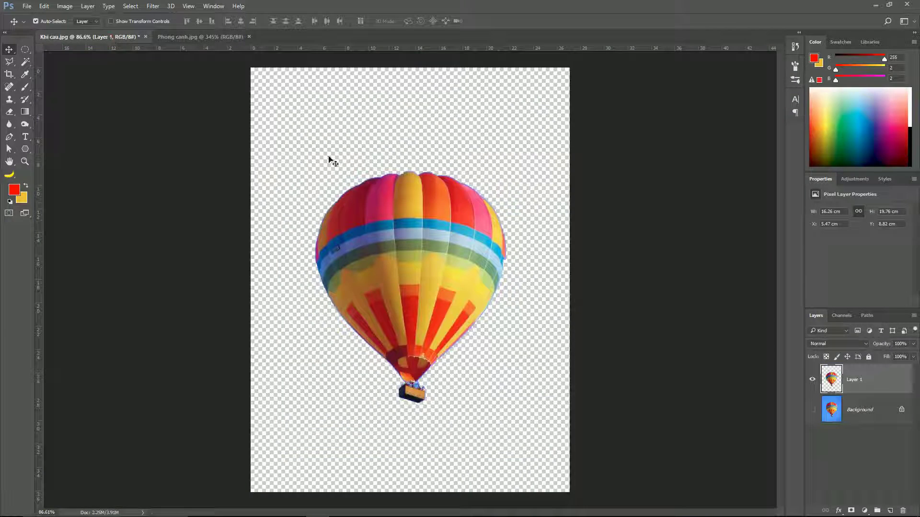
Load Layer 1's balloon outline as a selection and unhide the blue-sky Background layer.
left_click_drag(831, 389, 800, 380)
key("ctrl")
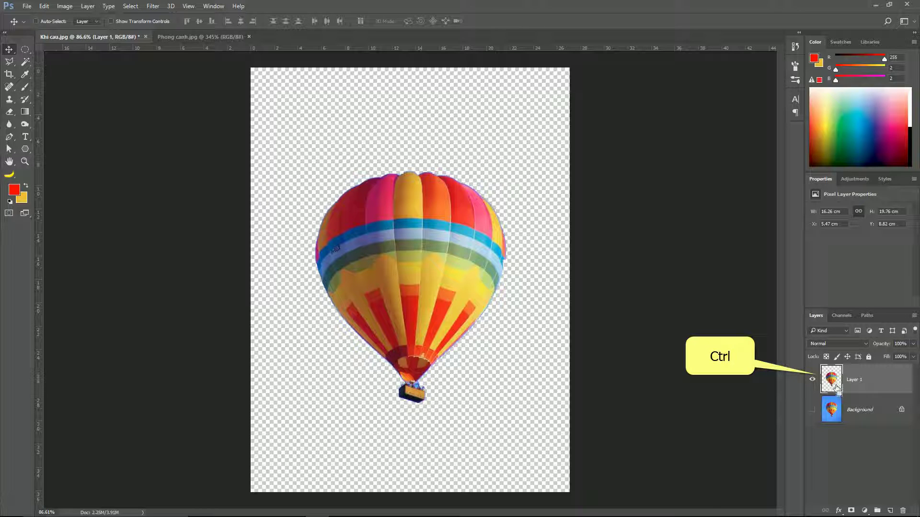
left_click(831, 380, "ctrl")
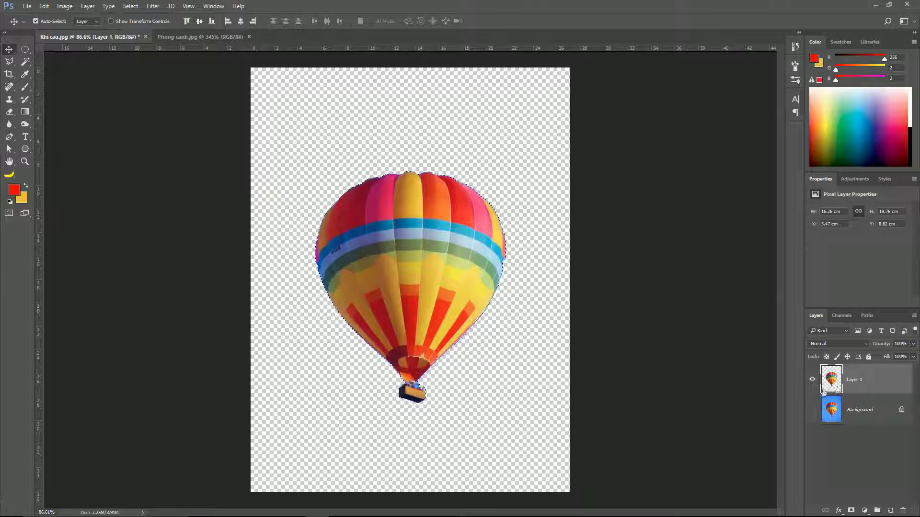
key("ctrl")
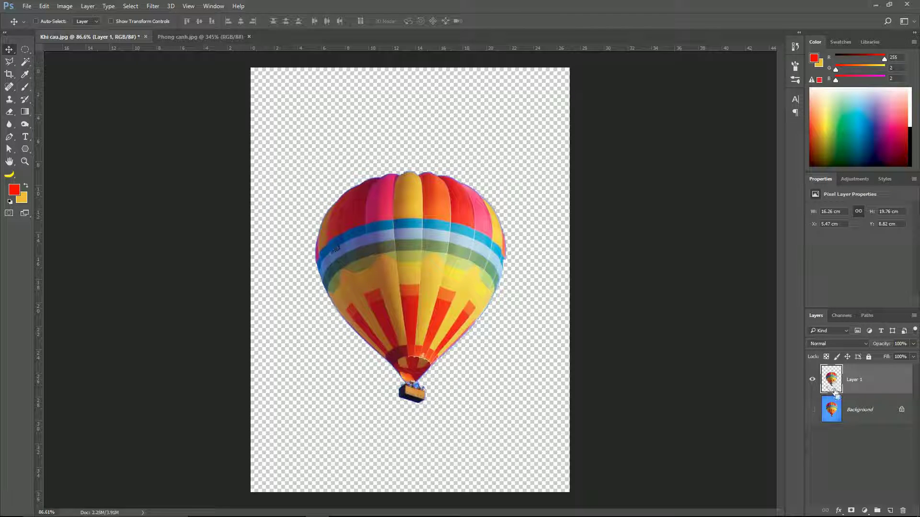
left_click(834, 386, "ctrl")
left_click(812, 409)
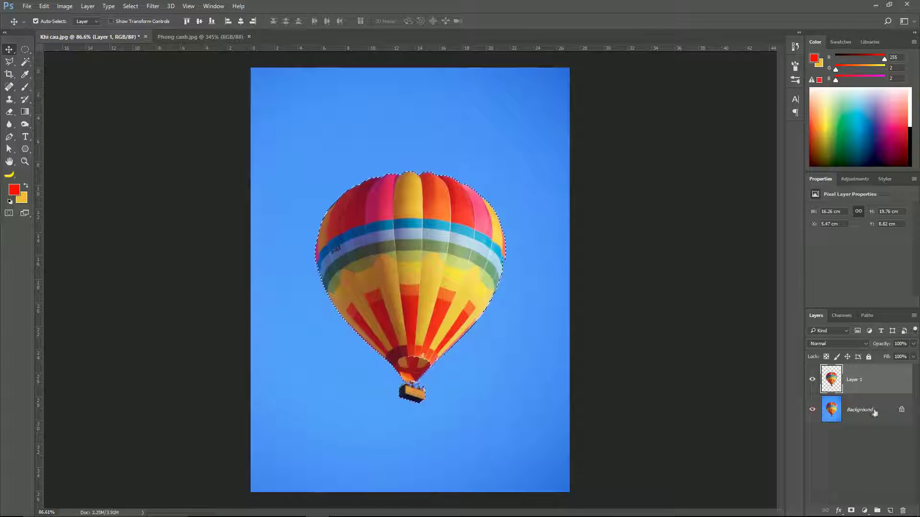
Make the Background layer active, cancelling the New Layer dialog and the layer list.
left_click(868, 410)
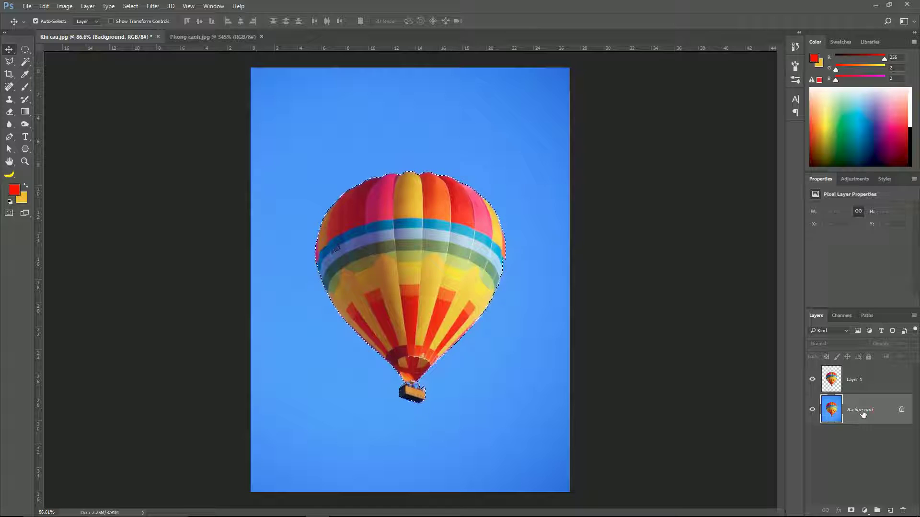
double_click(863, 413)
left_click(542, 181)
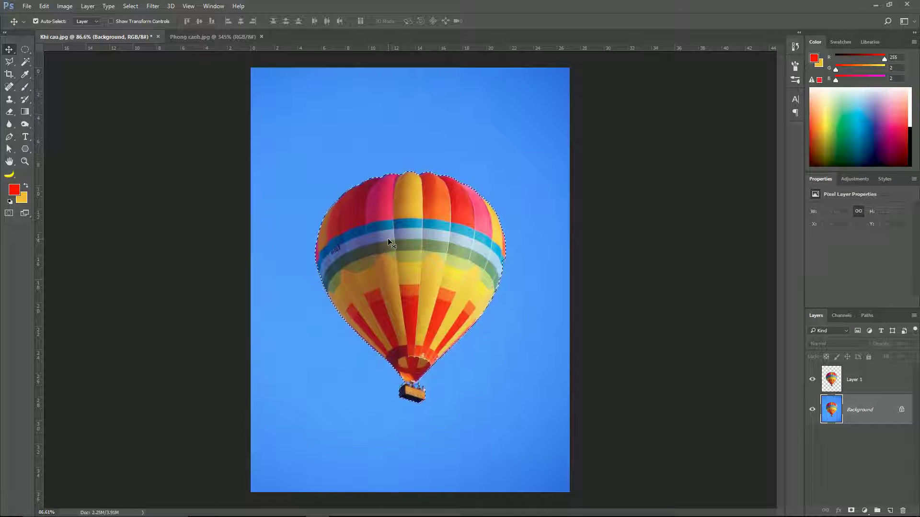
right_click(412, 243)
left_click(443, 257)
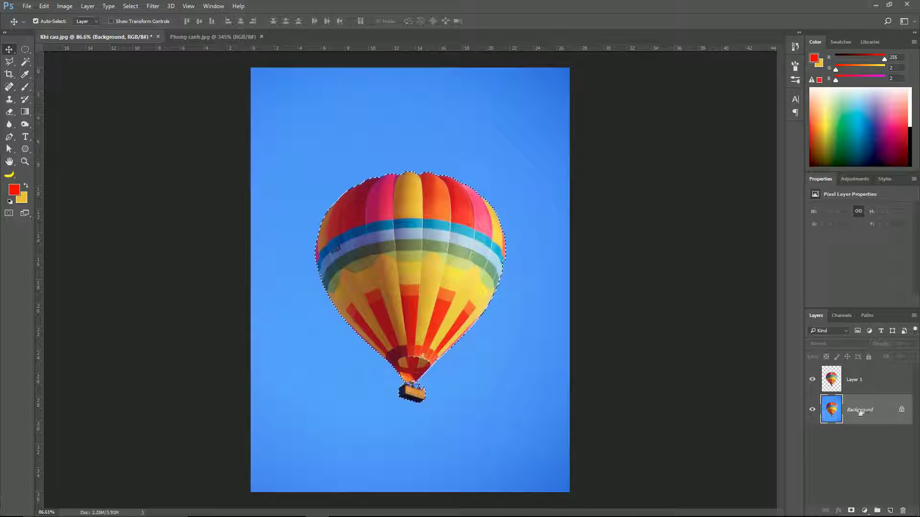
Feather the balloon selection by 1 pixel and copy it to a new layer with Ctrl+J.
left_click(130, 6)
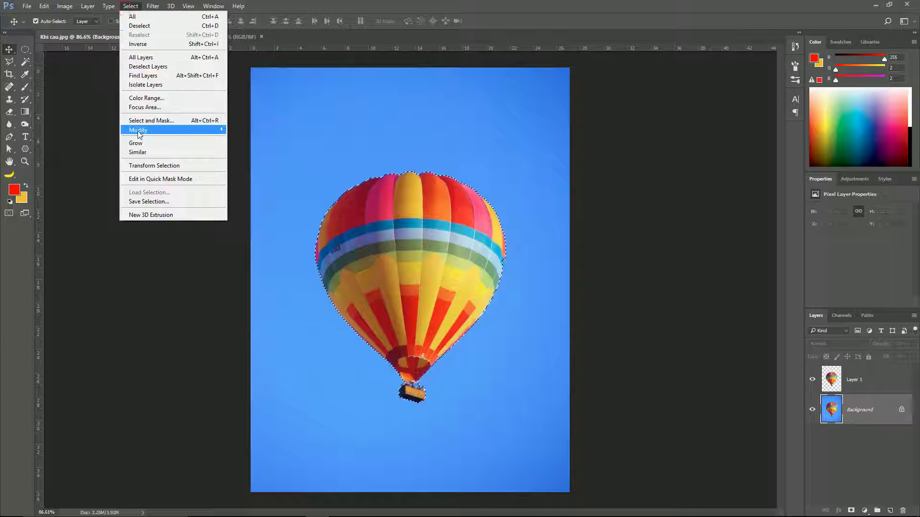
mouse_move(173, 131)
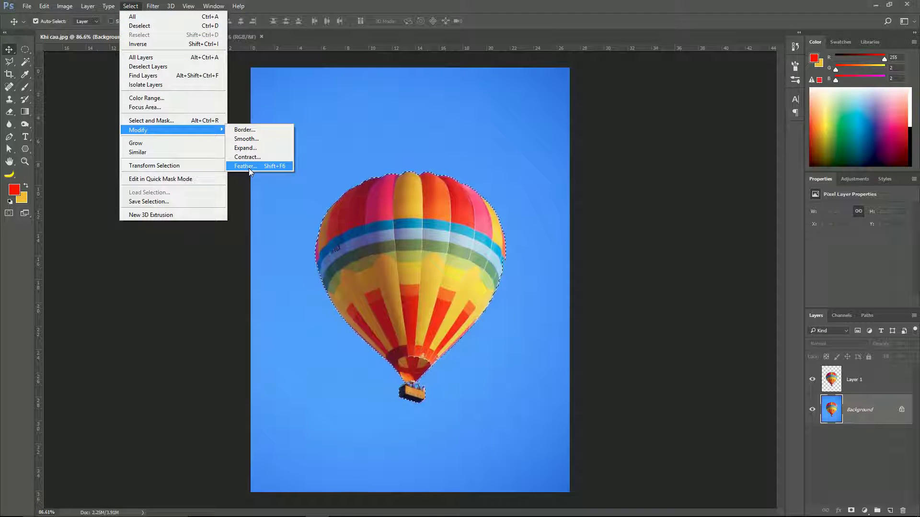
left_click(248, 167)
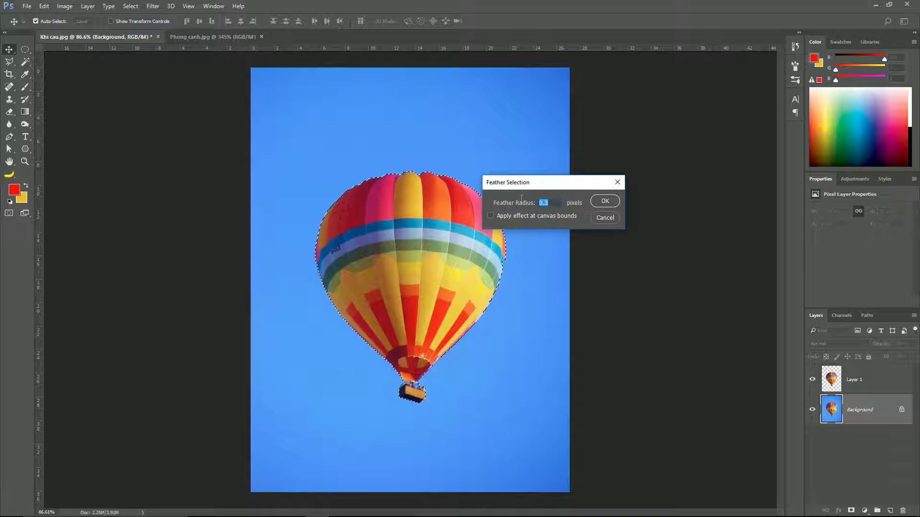
left_click(605, 202)
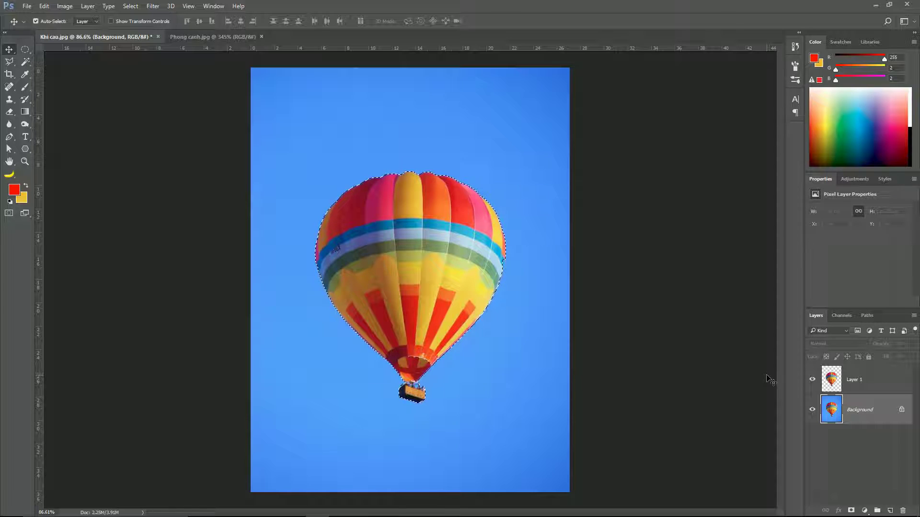
key("ctrl+j")
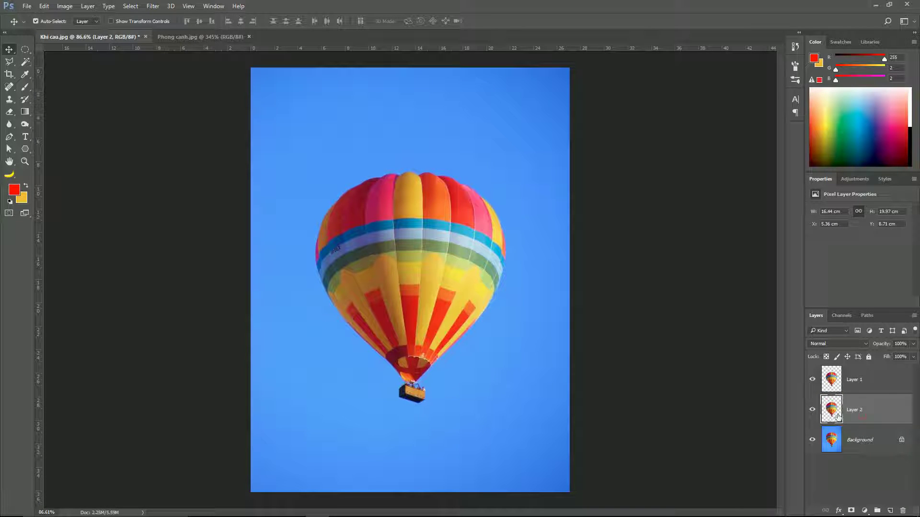
Make Layer 2 active in Khi cau.jpg and hide the blue-sky Background layer.
left_click(851, 388)
left_click(849, 381)
left_click(857, 415)
left_click(188, 36)
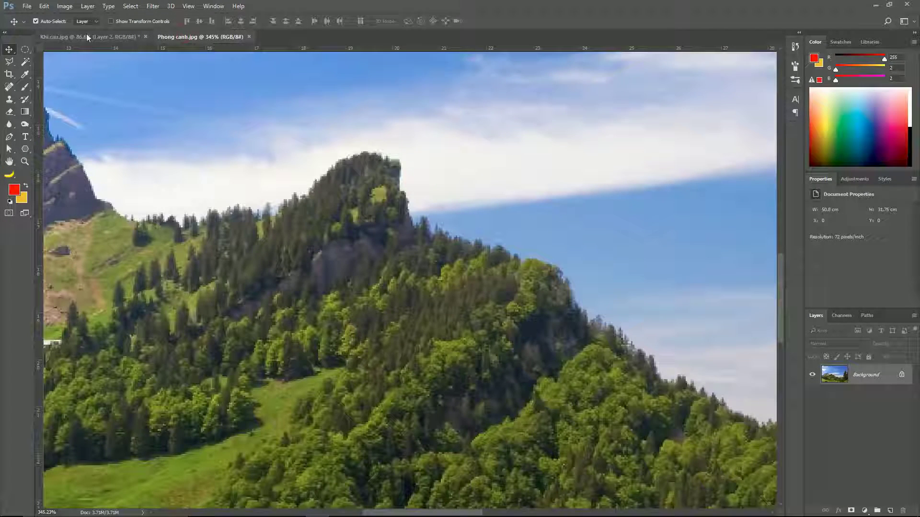
left_click(115, 37)
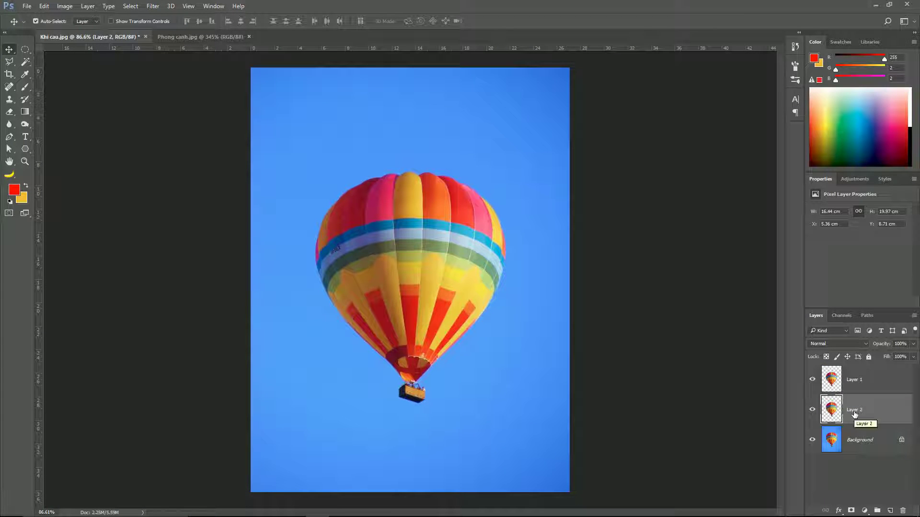
left_click(812, 439)
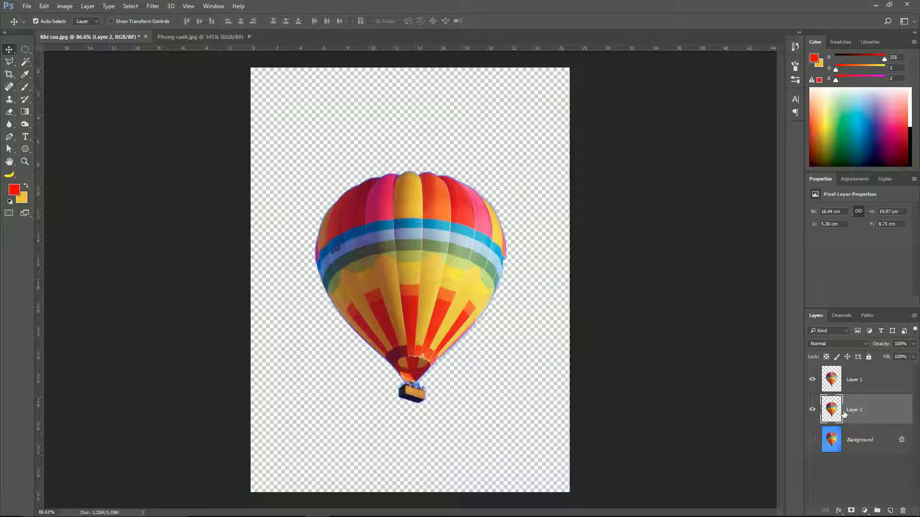
Drag Layer 2 into Phong canh.jpg and position the balloon in the upper-right sky.
left_click_drag(855, 413, 196, 38)
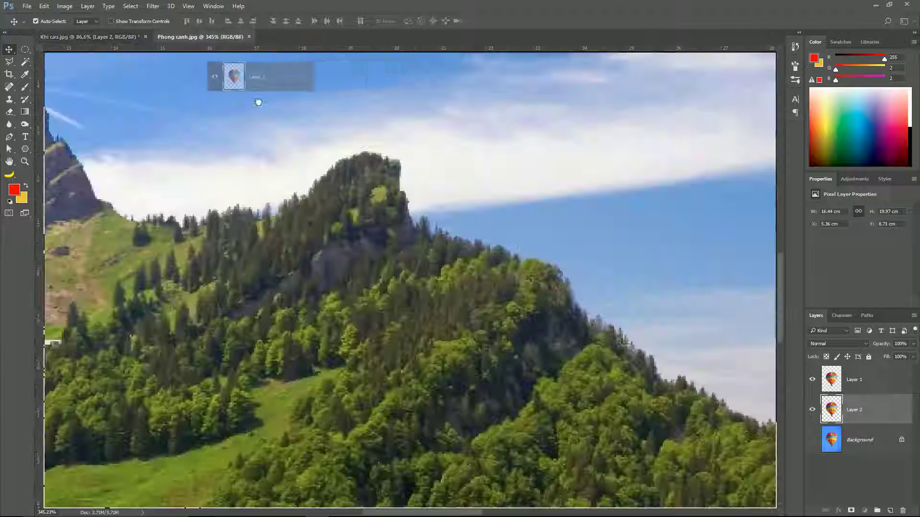
left_click_drag(197, 38, 309, 218)
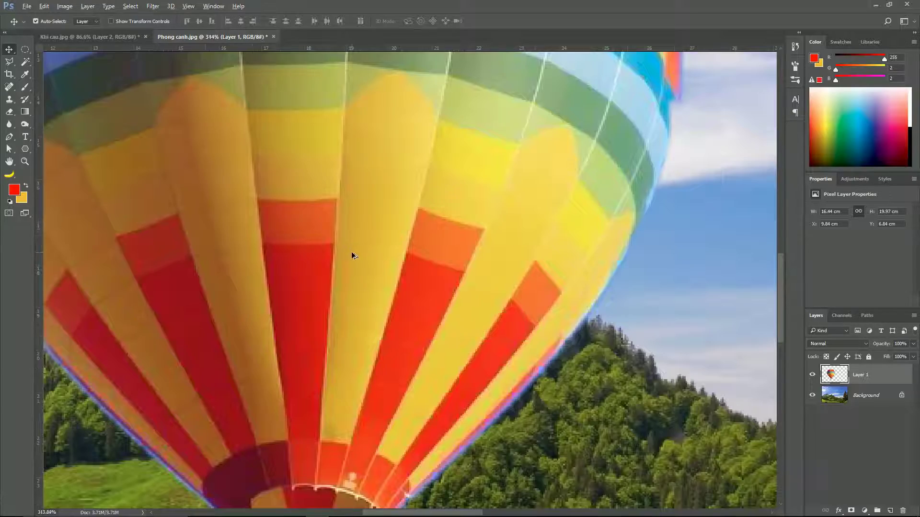
scroll(353, 253, "down", 3)
scroll(352, 257, "down", 2)
scroll(349, 256, "down", 1)
left_click_drag(349, 255, 557, 148)
scroll(385, 248, "down", 2)
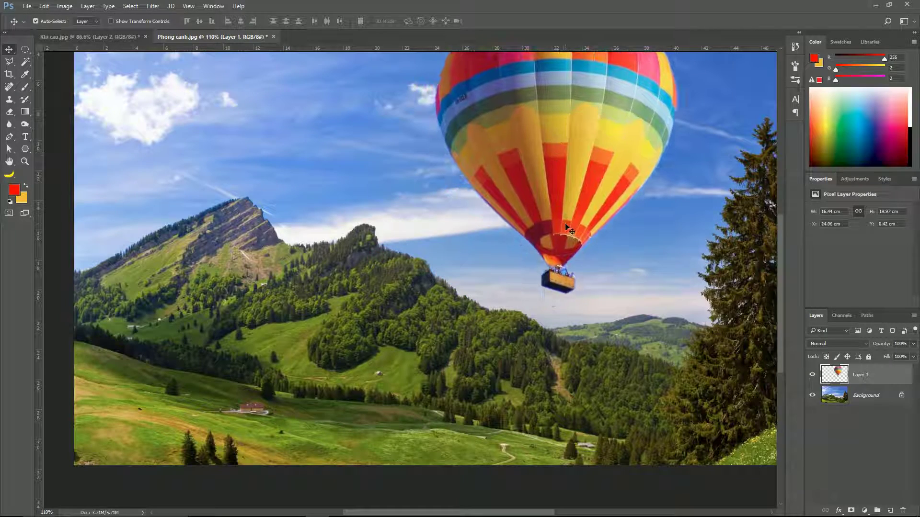
scroll(565, 226, "down", 1)
left_click_drag(498, 214, 525, 214)
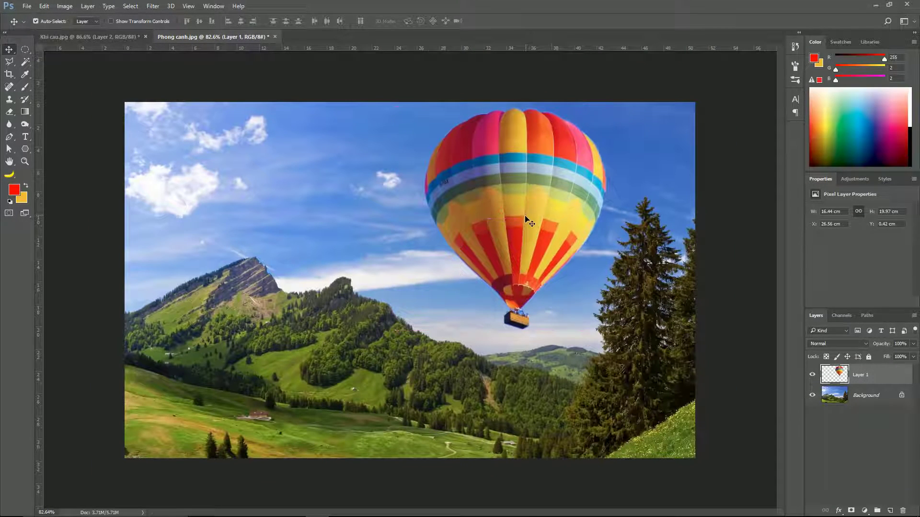
Scale the balloon down to about 33% and set it slightly up-left in the sky.
key("ctrl+t")
left_click(607, 106)
left_click_drag(608, 105, 547, 181)
left_click_drag(520, 213, 574, 172)
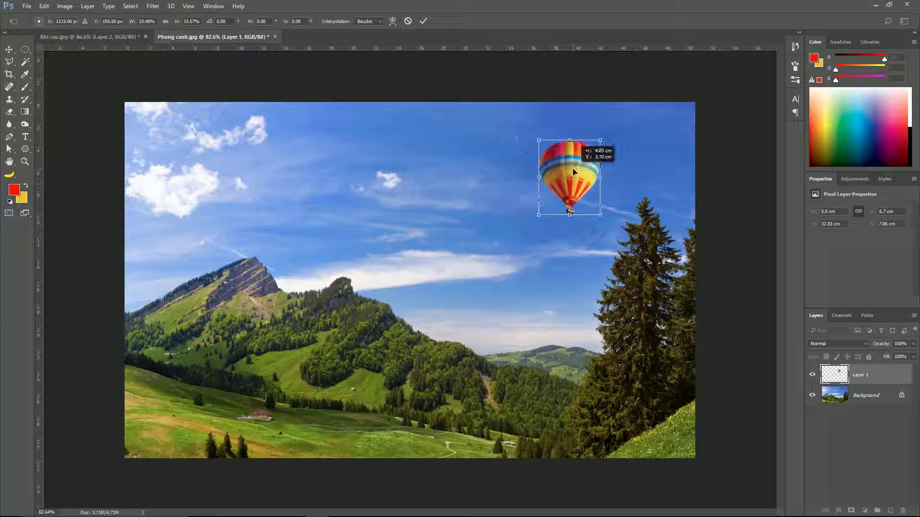
key("Return")
scroll(533, 229, "down", 1)
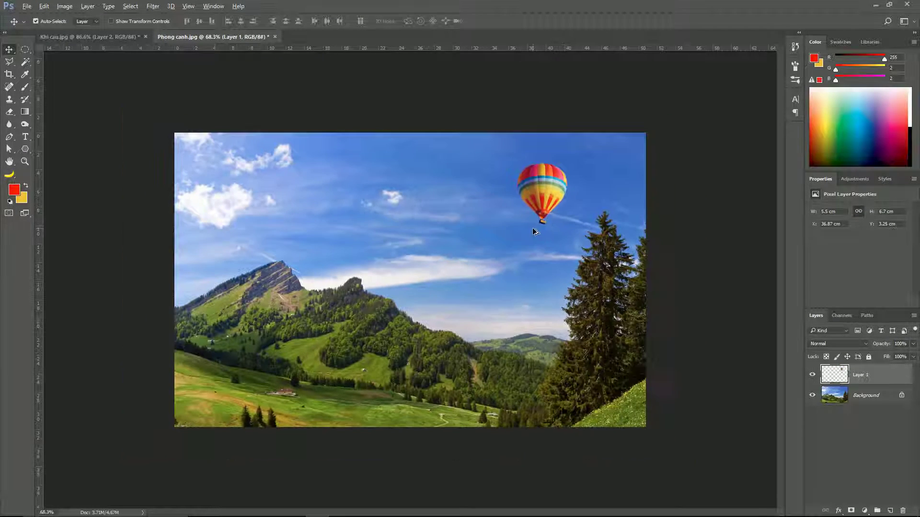
scroll(527, 228, "up", 1)
left_click_drag(564, 187, 556, 180)
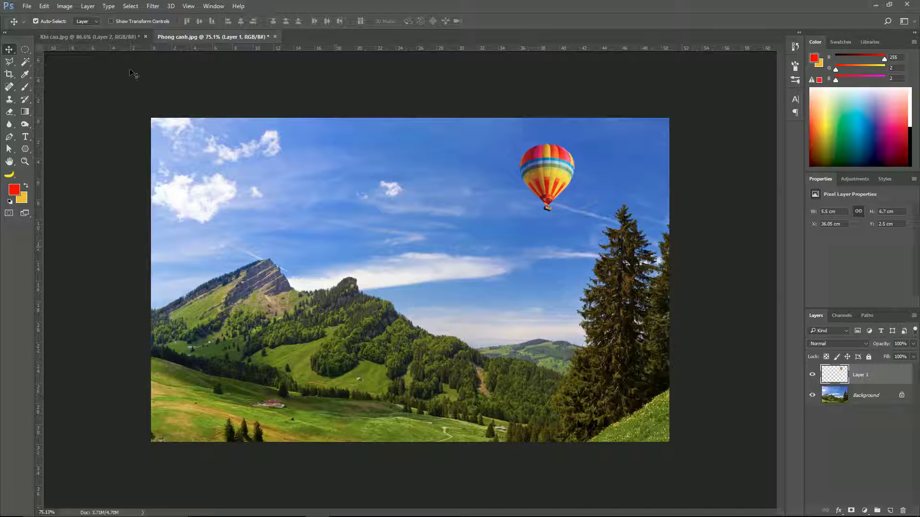
Close Khi cau.jpg and Phong canh.jpg without saving, then minimize Photoshop.
left_click(145, 37)
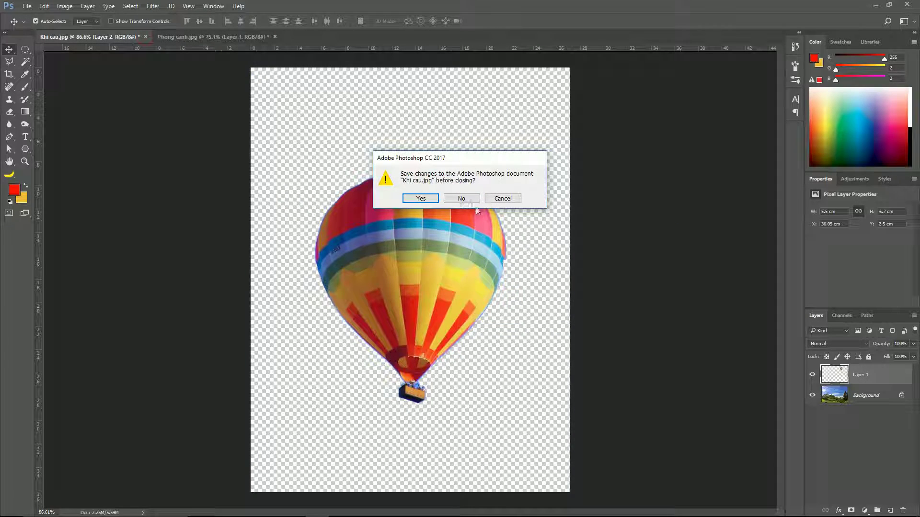
left_click(459, 203)
left_click(156, 36)
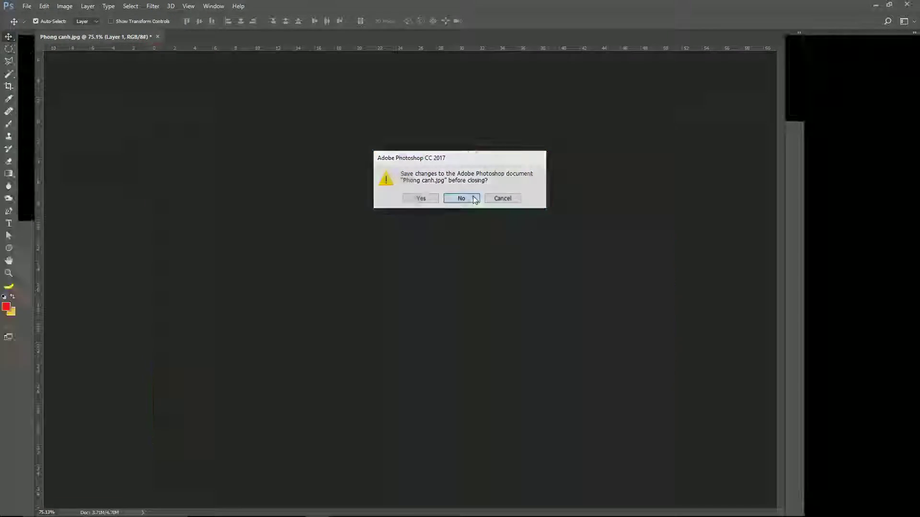
left_click(472, 197)
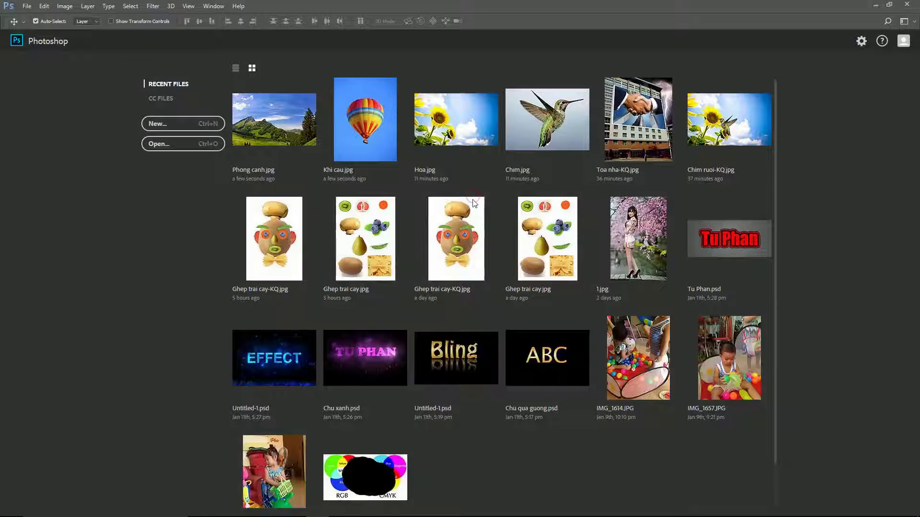
left_click(871, 6)
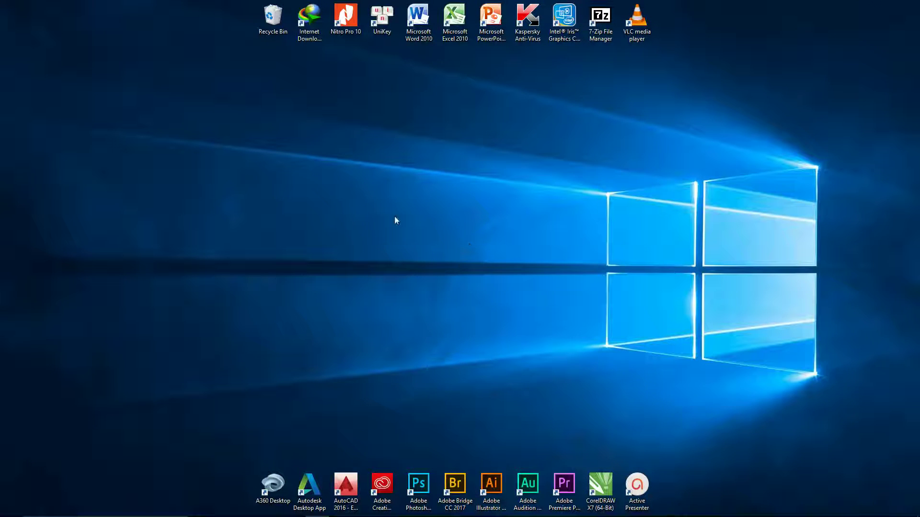